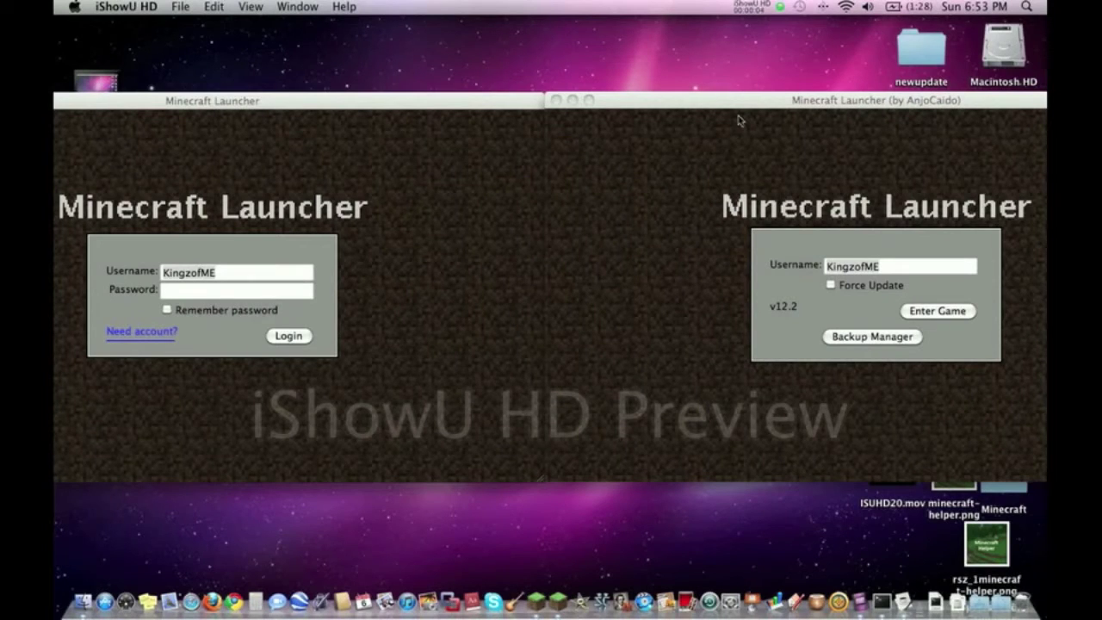
# Step: Switch between the regular Minecraft and MinecraftSP launchers and glance at the Minecraft app menu
pyautogui.click(456, 103)
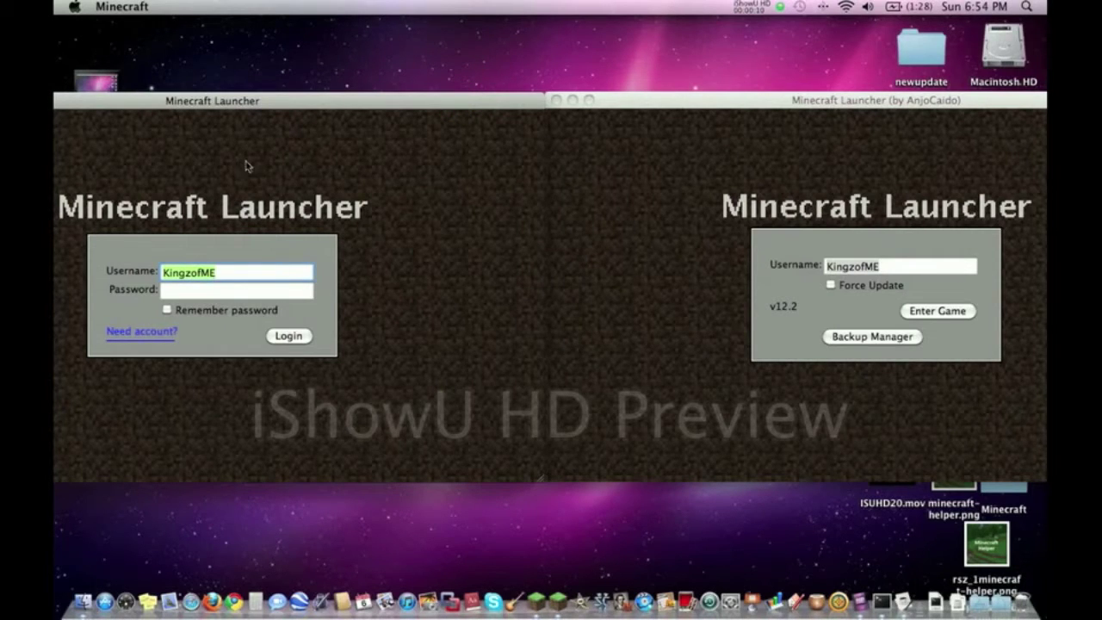
pyautogui.click(853, 101)
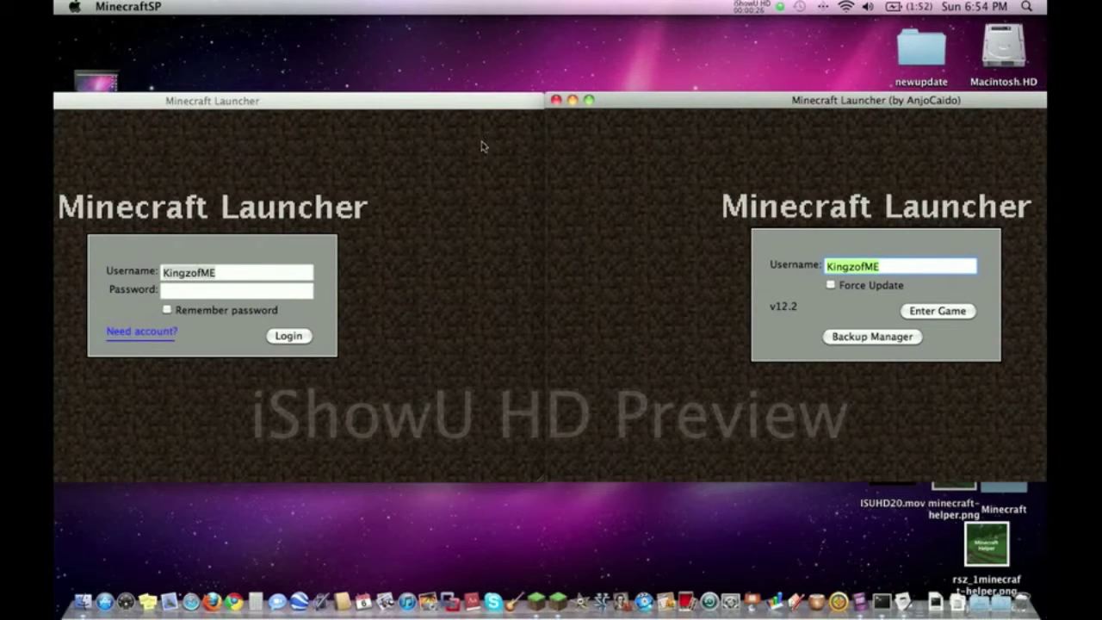
pyautogui.click(441, 165)
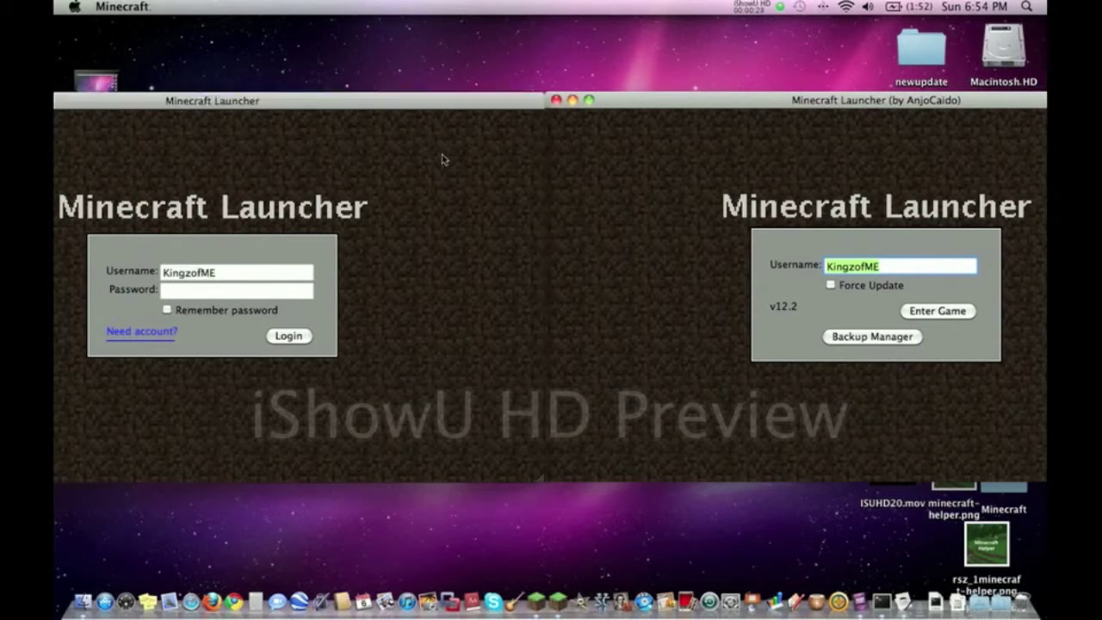
pyautogui.click(149, 5)
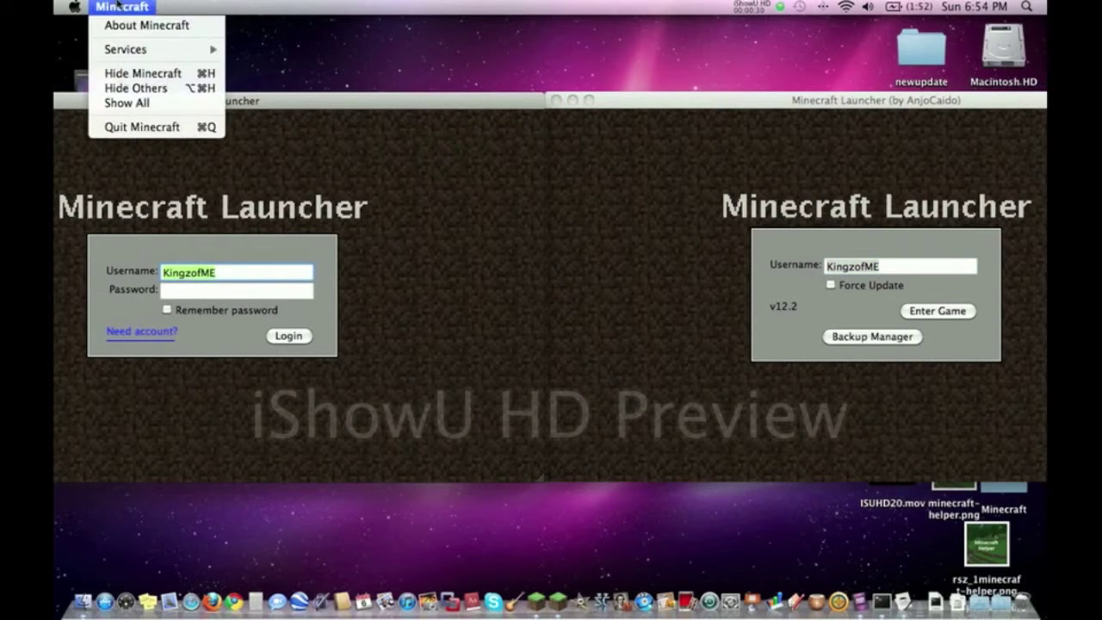
pyautogui.click(308, 217)
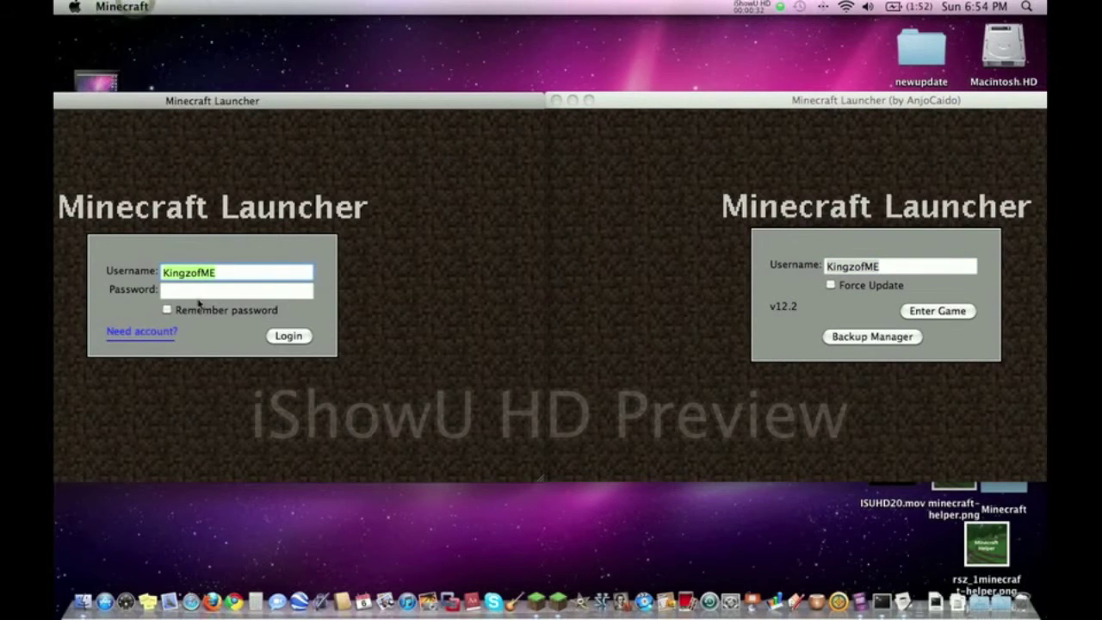
# Step: Click into and out of the regular launcher's password field without entering anything
pyautogui.click(198, 292)
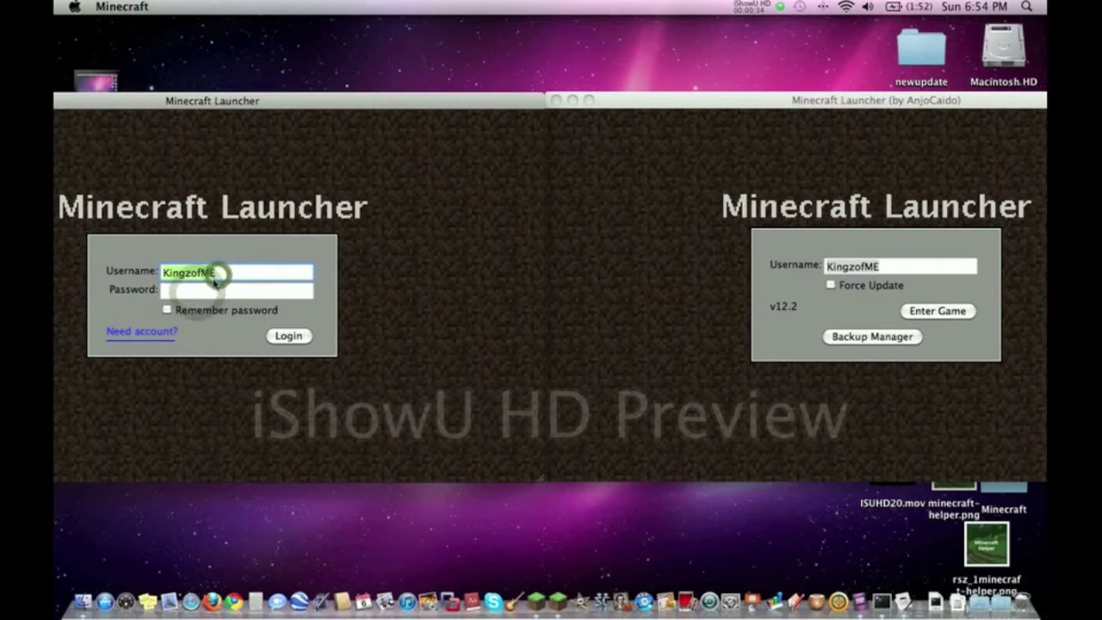
pyautogui.click(211, 285)
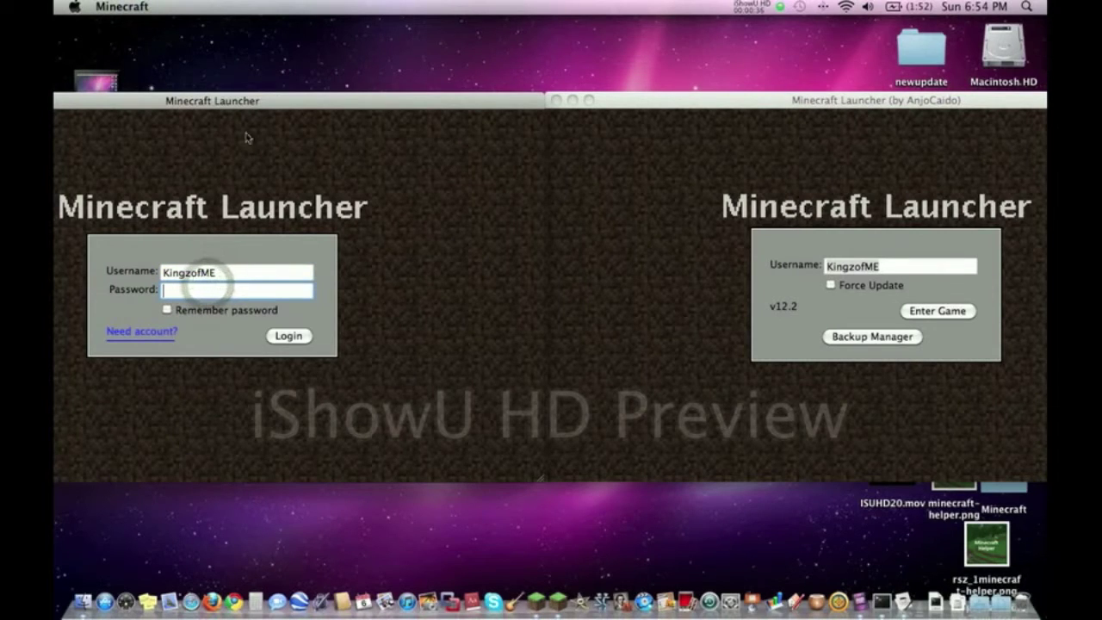
pyautogui.click(247, 174)
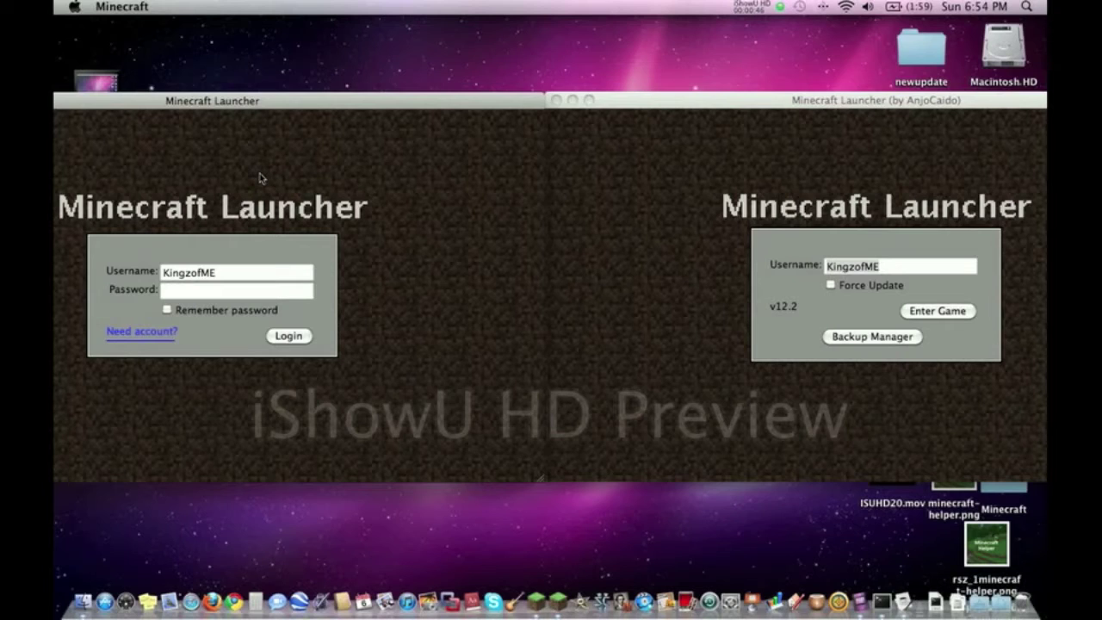
pyautogui.click(211, 292)
pyautogui.click(218, 231)
pyautogui.click(324, 274)
pyautogui.click(330, 222)
# Step: In AnjoCaido's v12.2 MinecraftSP launcher, tick the Force Update checkbox
pyautogui.click(590, 232)
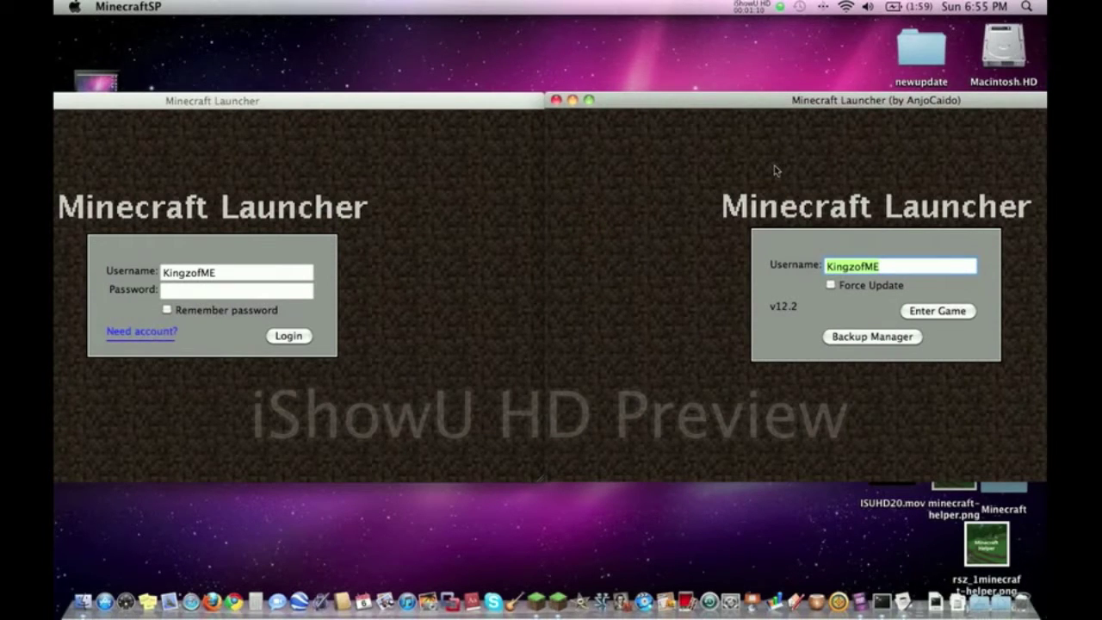
pyautogui.doubleClick(882, 265)
pyautogui.click(767, 295)
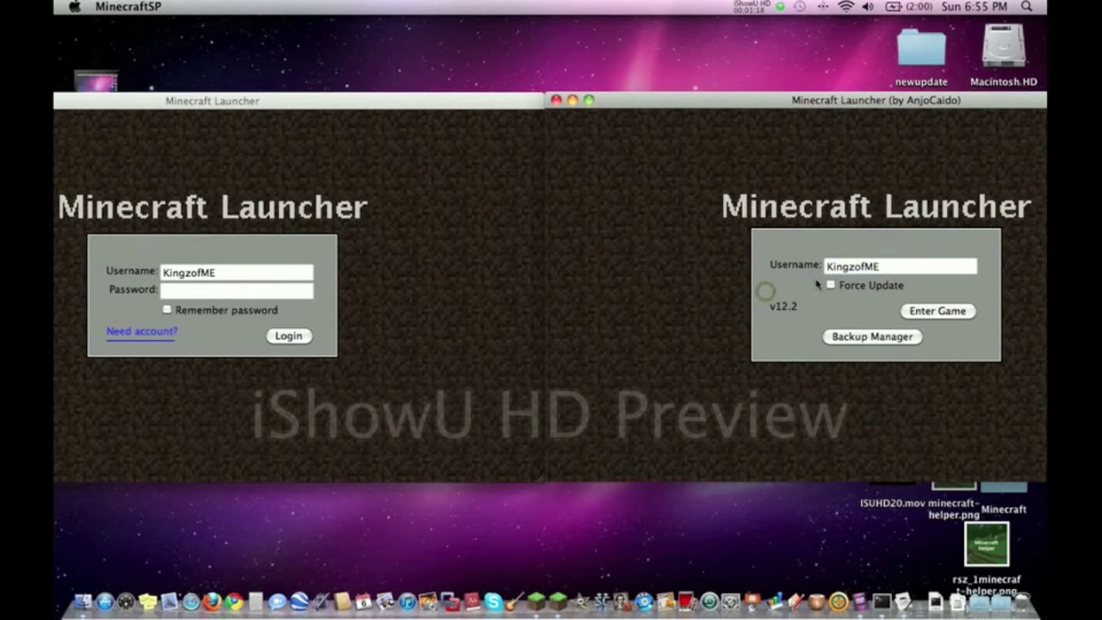
pyautogui.click(830, 285)
pyautogui.click(387, 130)
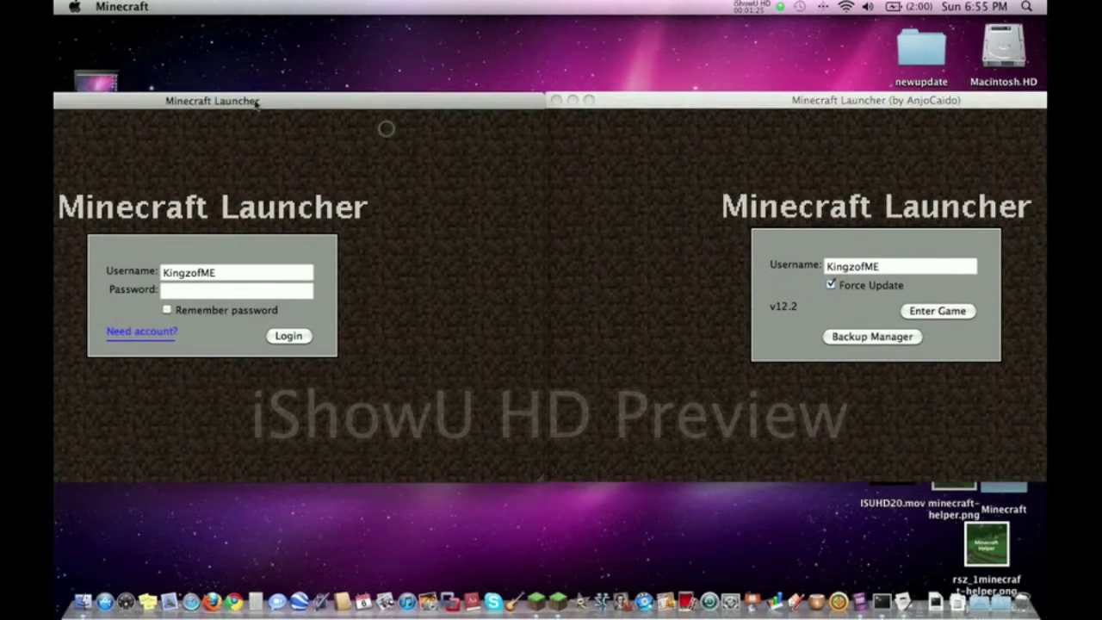
pyautogui.click(127, 7)
pyautogui.click(121, 7)
pyautogui.click(607, 160)
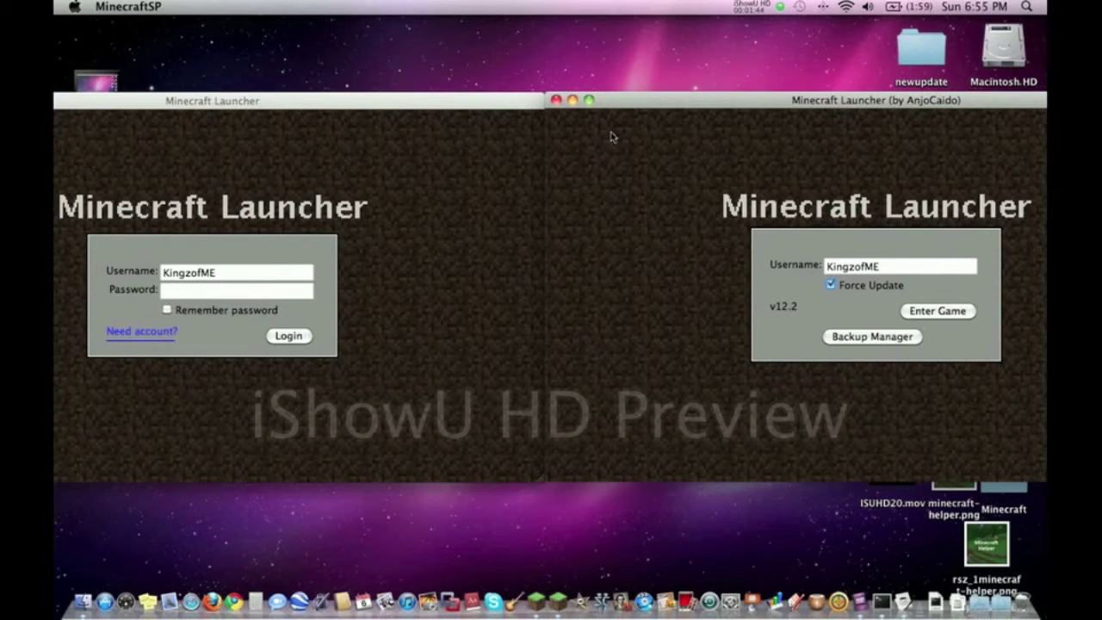
pyautogui.click(478, 159)
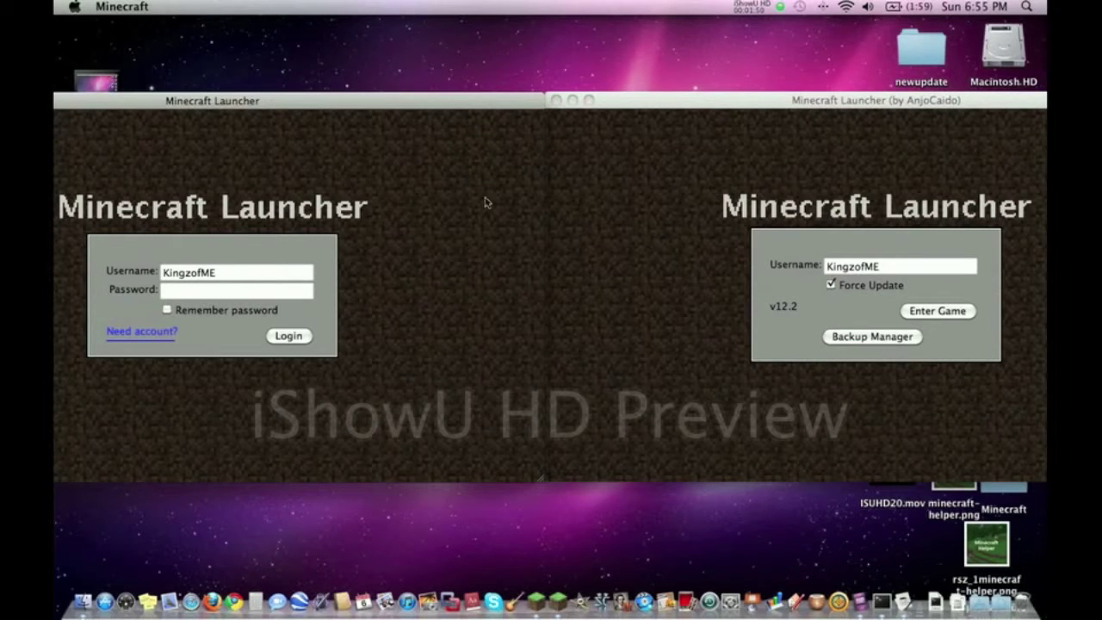
pyautogui.click(601, 183)
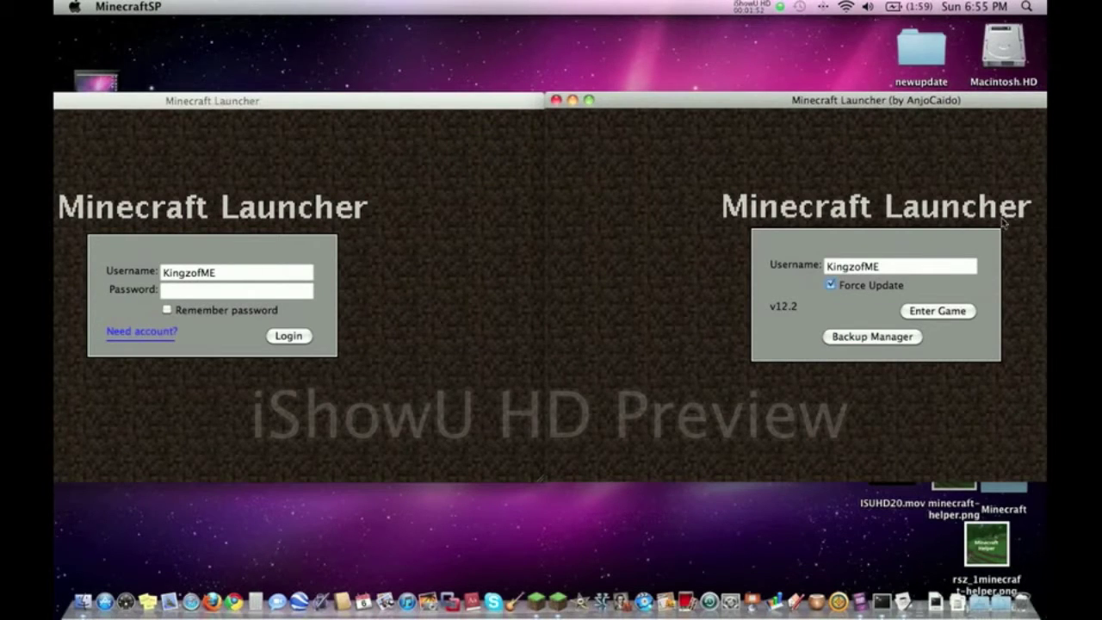
pyautogui.click(473, 280)
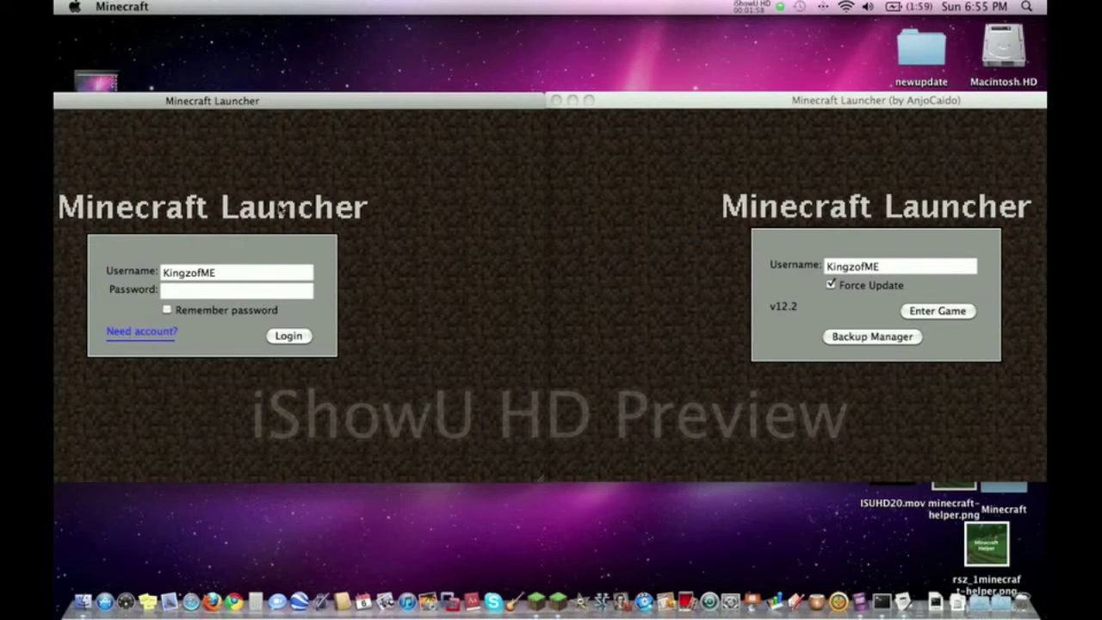
pyautogui.click(215, 272)
pyautogui.click(190, 291)
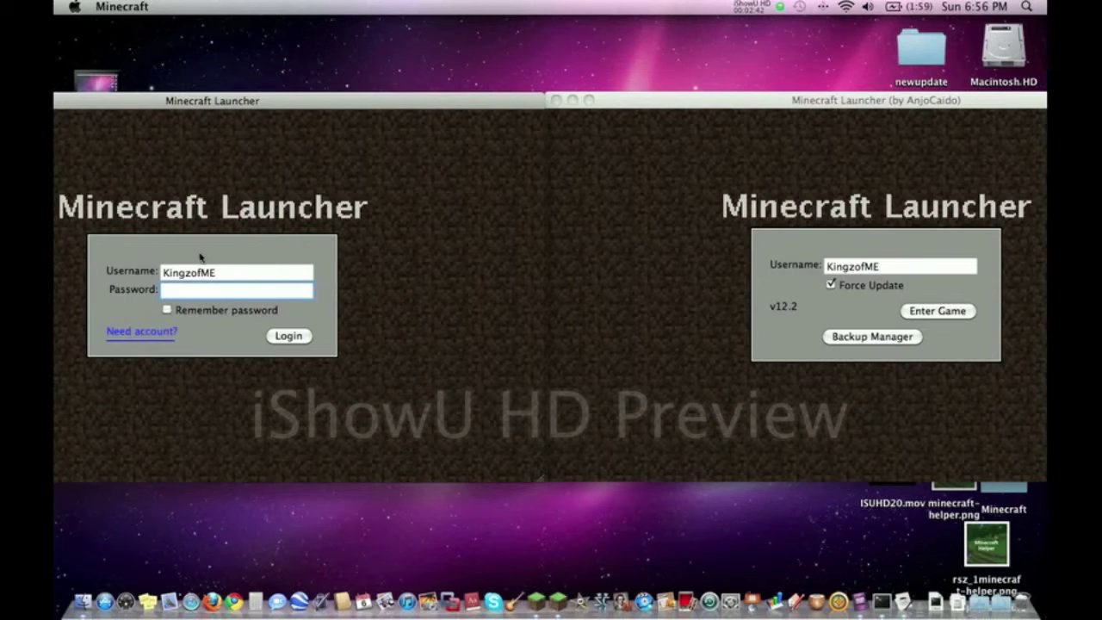
pyautogui.click(682, 215)
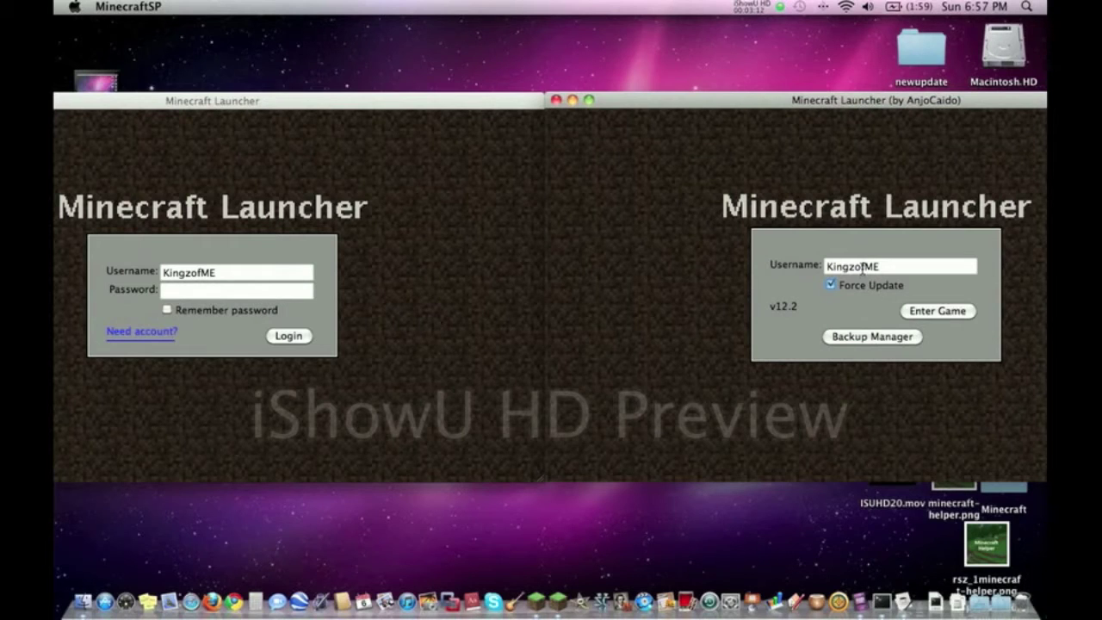
pyautogui.doubleClick(870, 264)
pyautogui.click(831, 286)
pyautogui.click(831, 286)
pyautogui.doubleClick(896, 264)
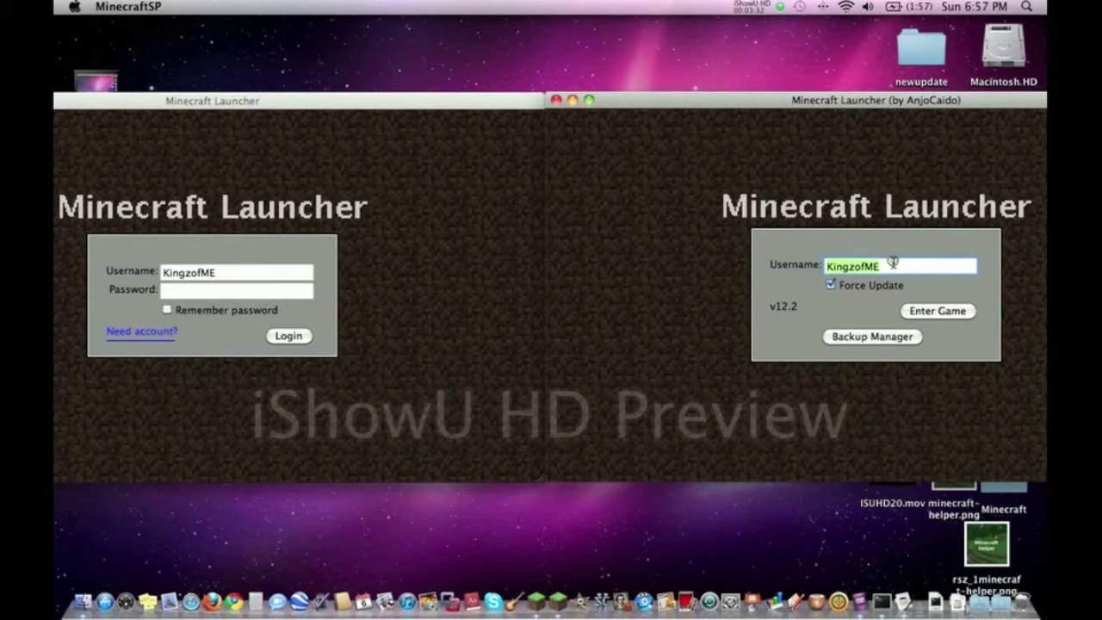
pyautogui.click(830, 222)
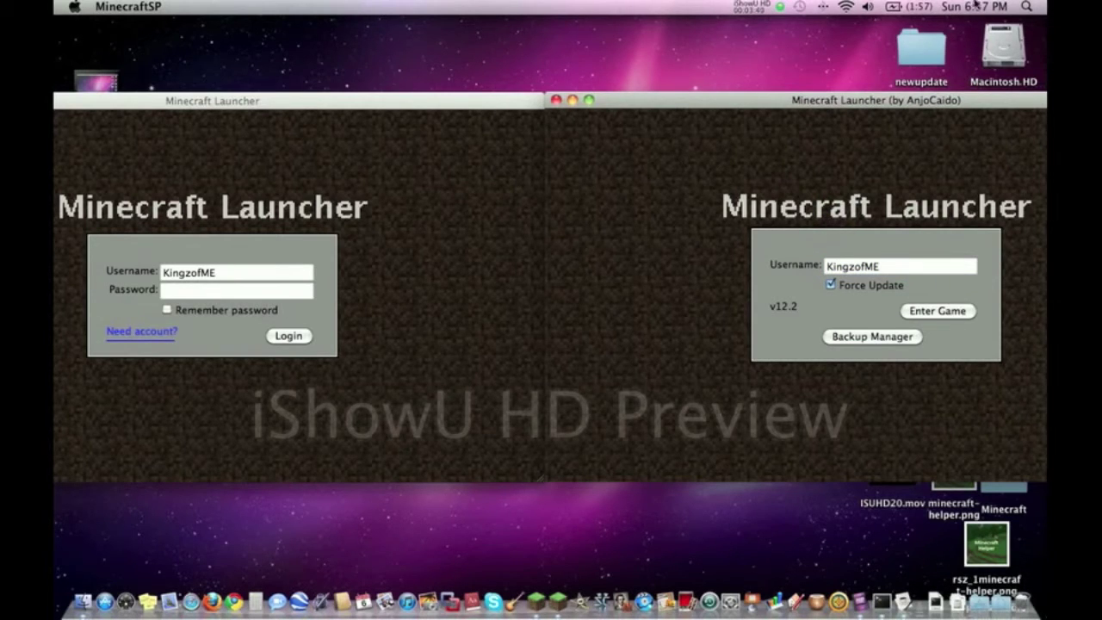
# Step: Launch Activity Monitor from Spotlight and sort processes by Threads, then by Real Mem
pyautogui.click(1026, 6)
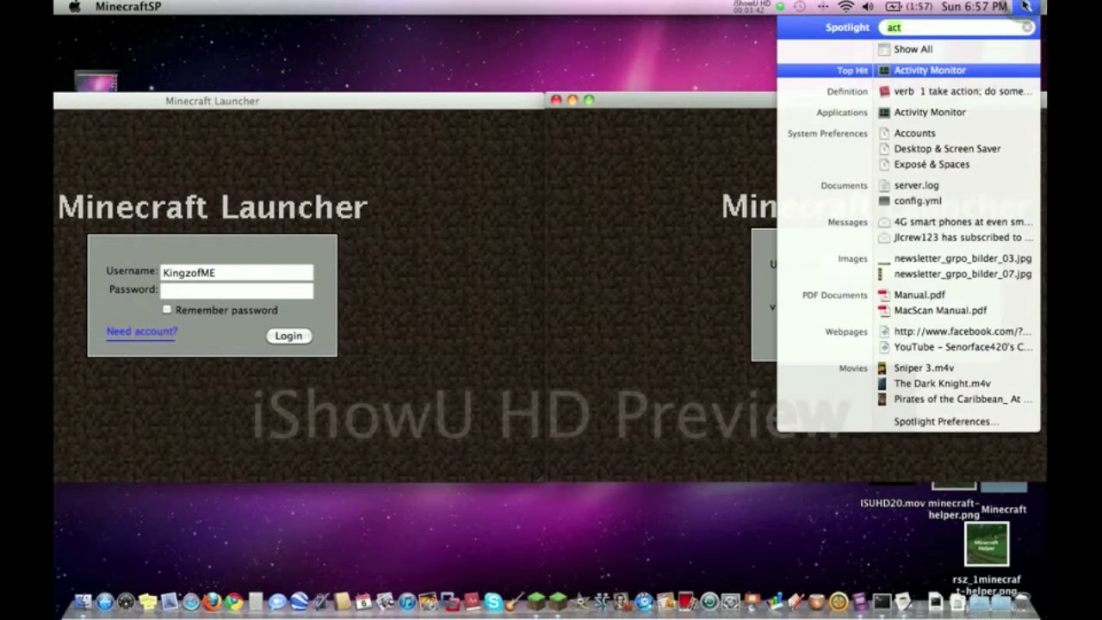
pyautogui.click(973, 70)
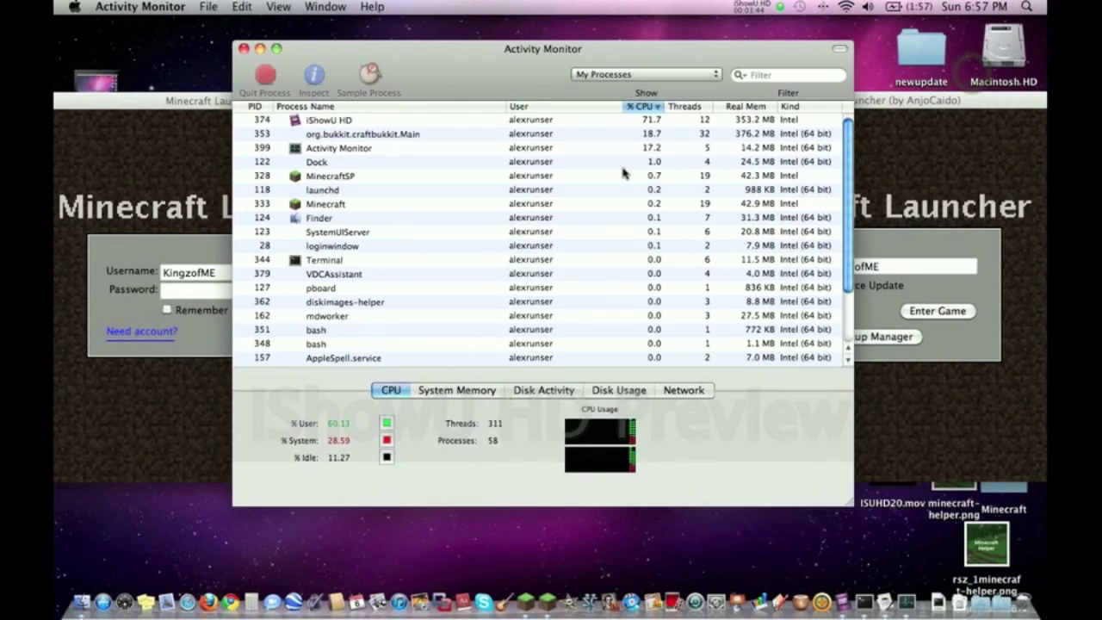
pyautogui.click(649, 164)
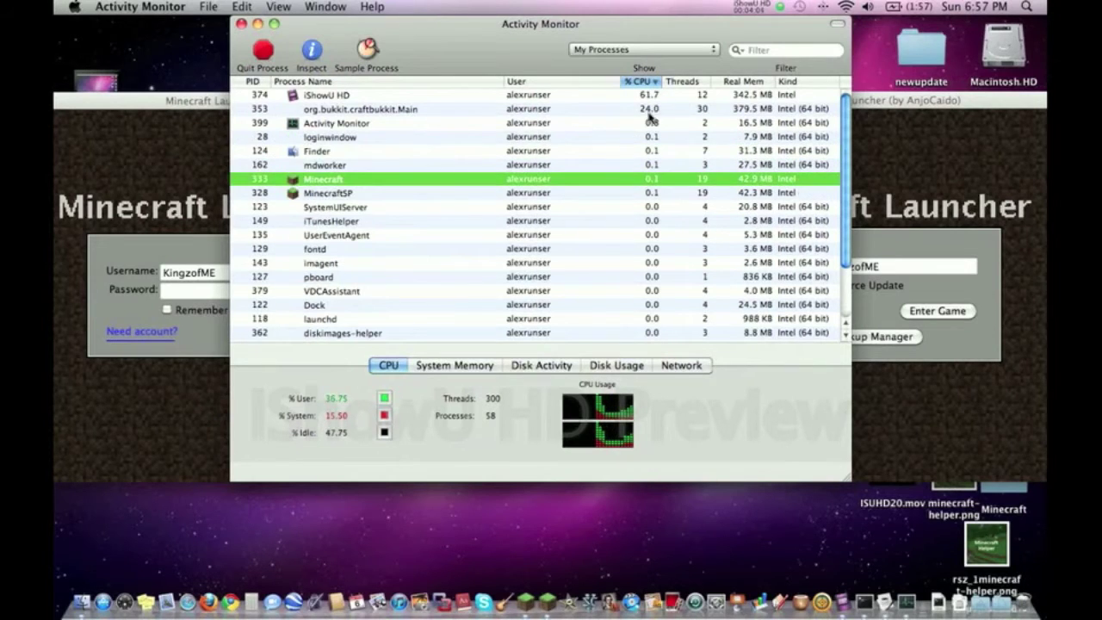
pyautogui.click(681, 82)
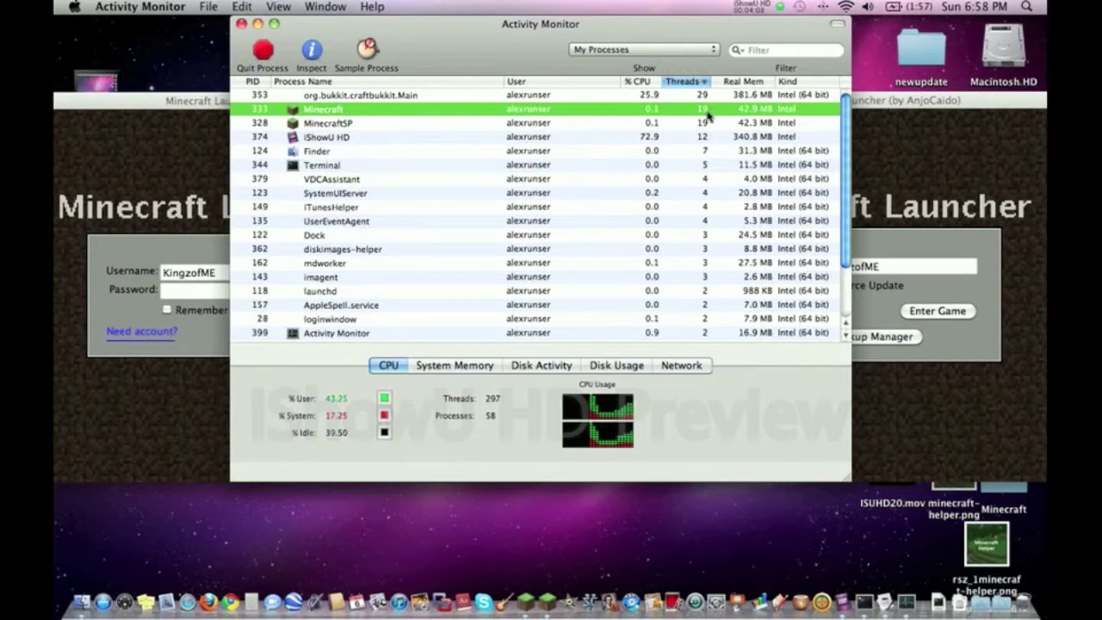
pyautogui.click(735, 80)
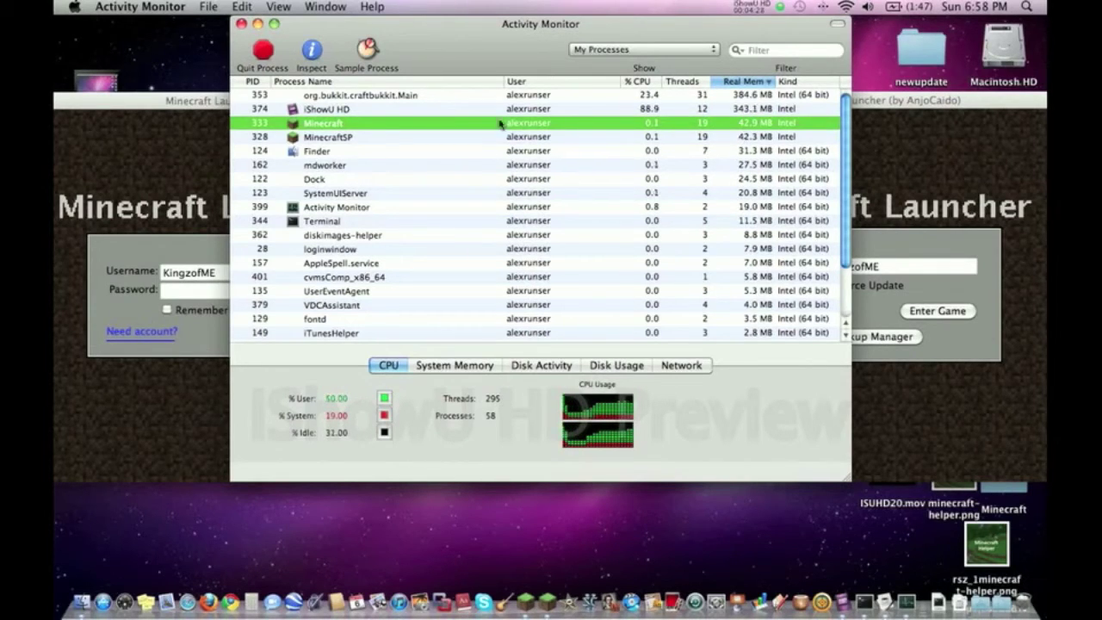
pyautogui.click(205, 190)
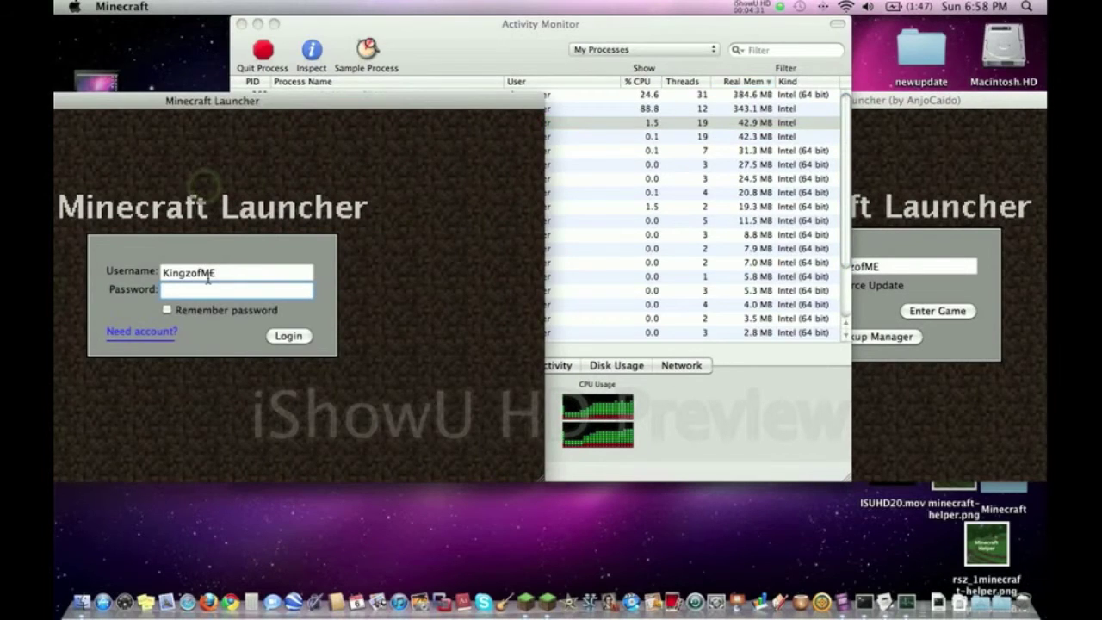
# Step: Log regular Minecraft in with a new username and password, and enter that username in MinecraftSP
pyautogui.doubleClick(221, 272)
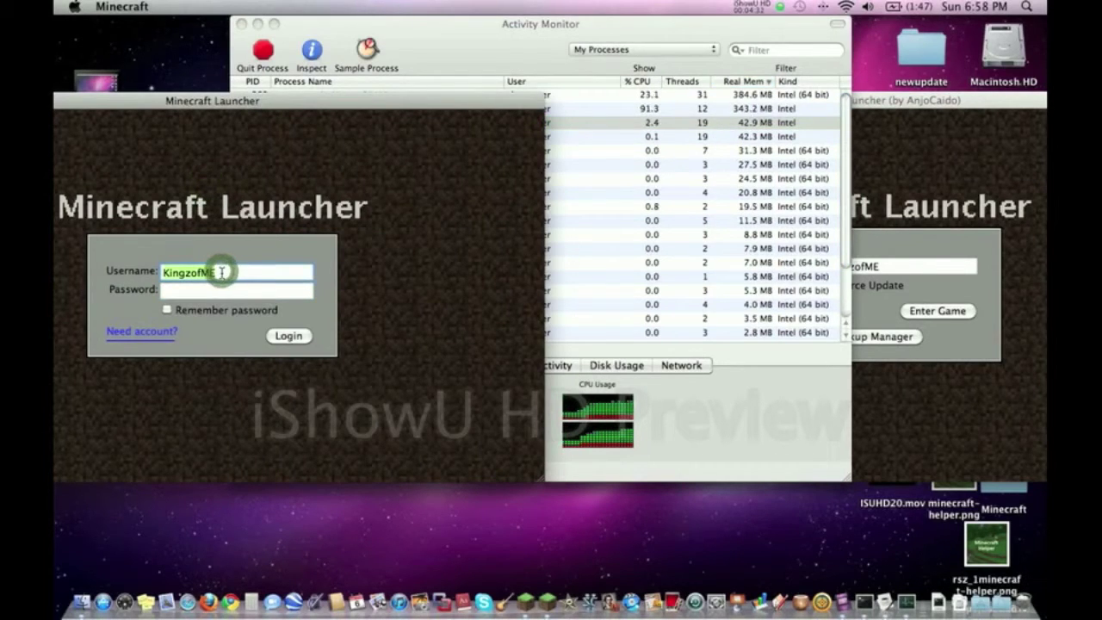
pyautogui.write('snipin')
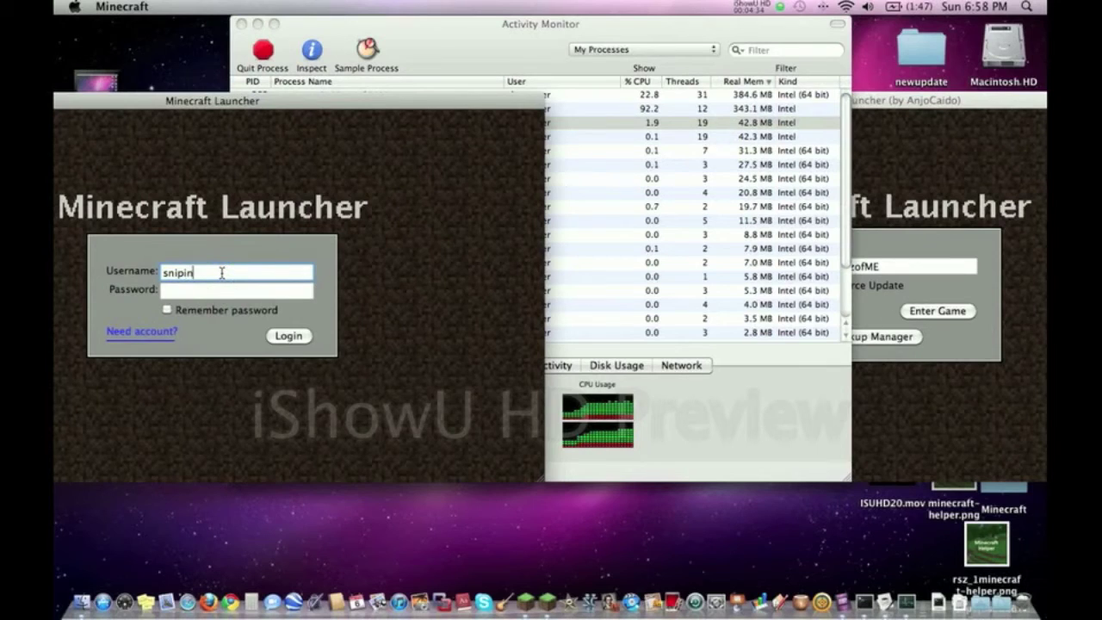
pyautogui.write('gkills')
pyautogui.press('Tab')
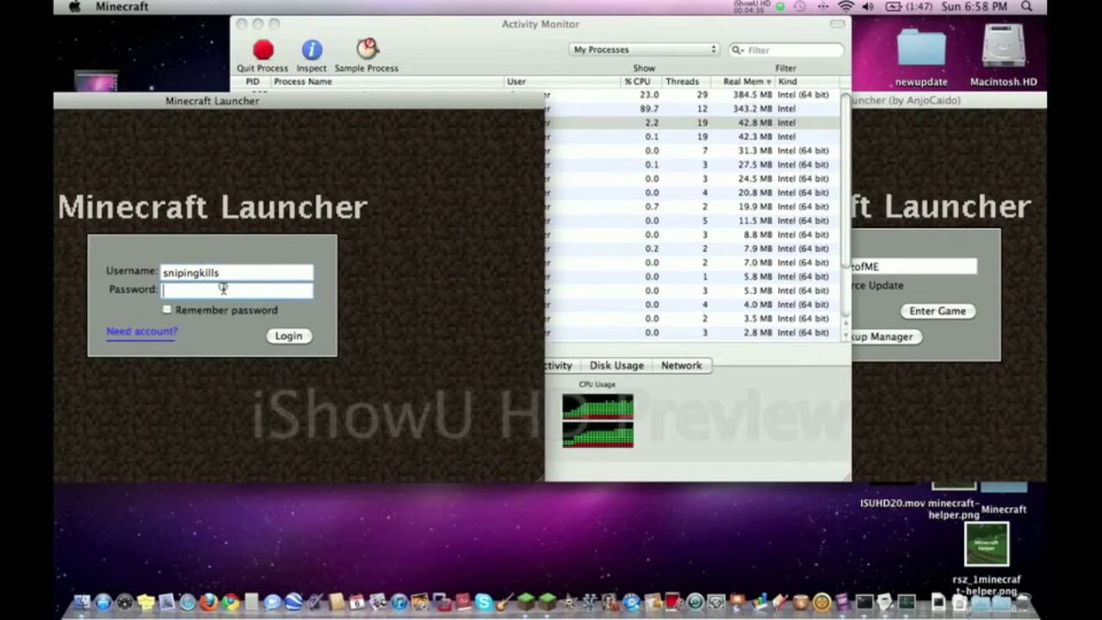
pyautogui.click(223, 290)
pyautogui.write('******')
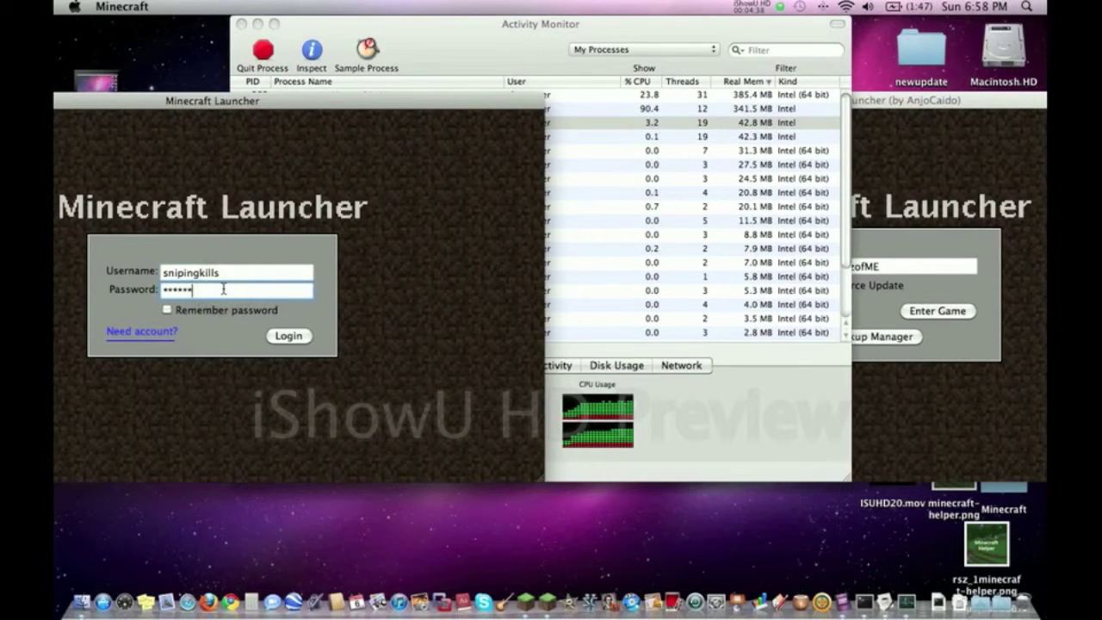
pyautogui.click(290, 337)
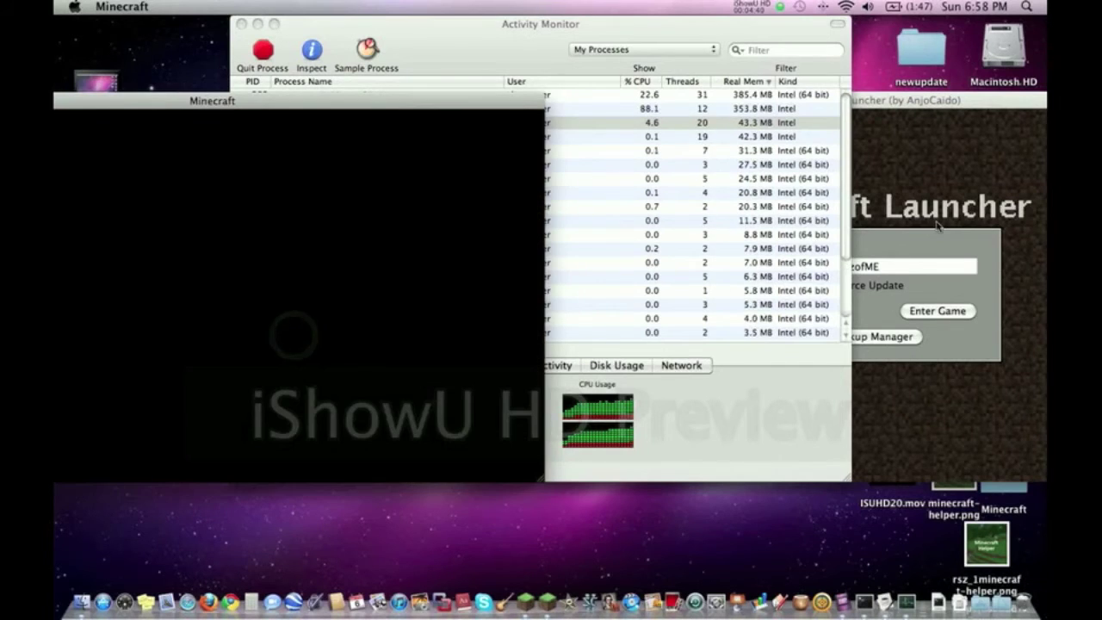
pyautogui.doubleClick(894, 262)
pyautogui.write('s')
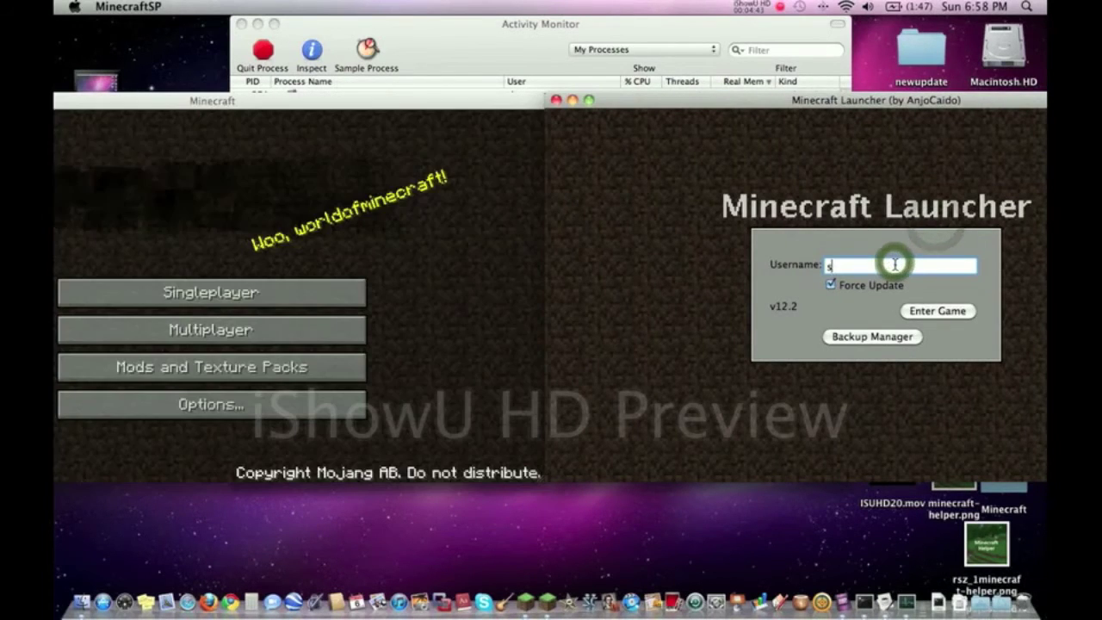
pyautogui.write('nipingkills')
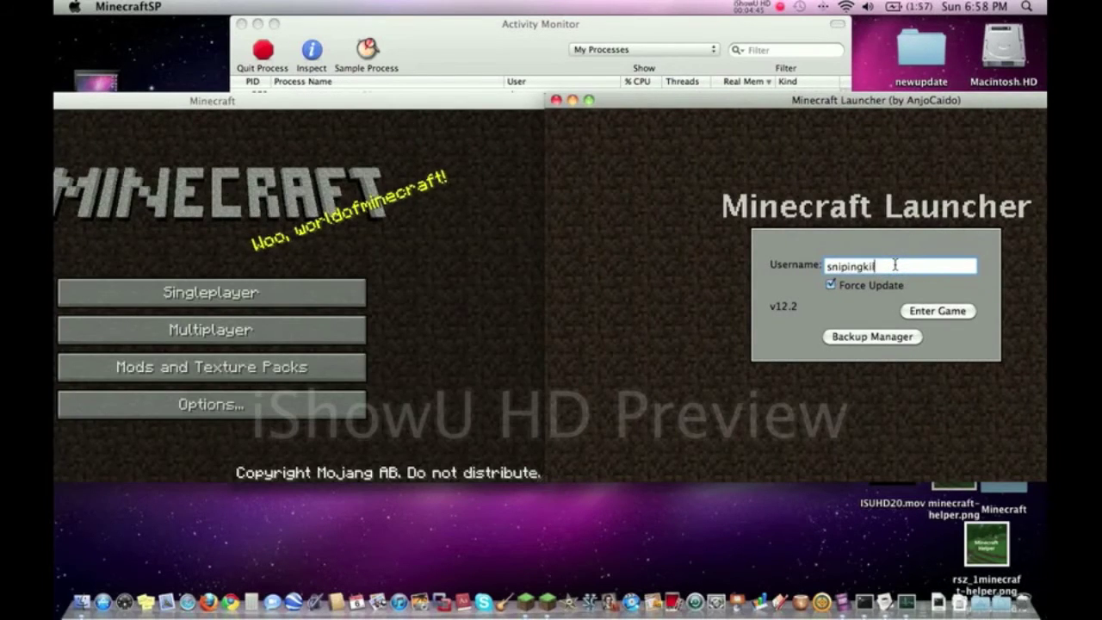
# Step: Start MinecraftSP from its launcher and bring Activity Monitor forward to see both processes
pyautogui.click(938, 311)
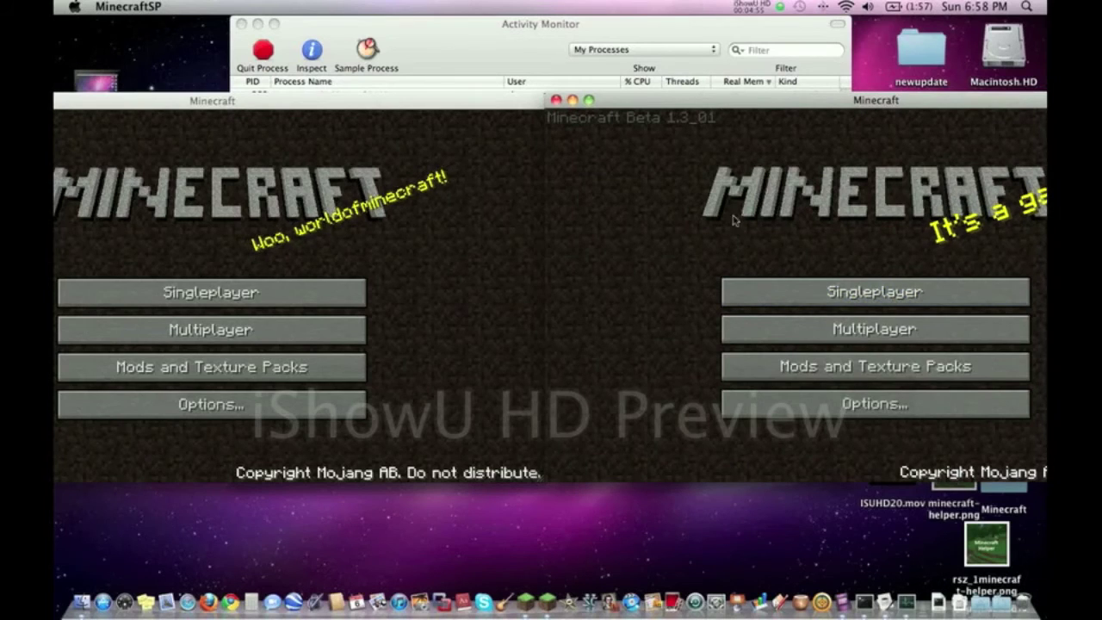
pyautogui.click(581, 85)
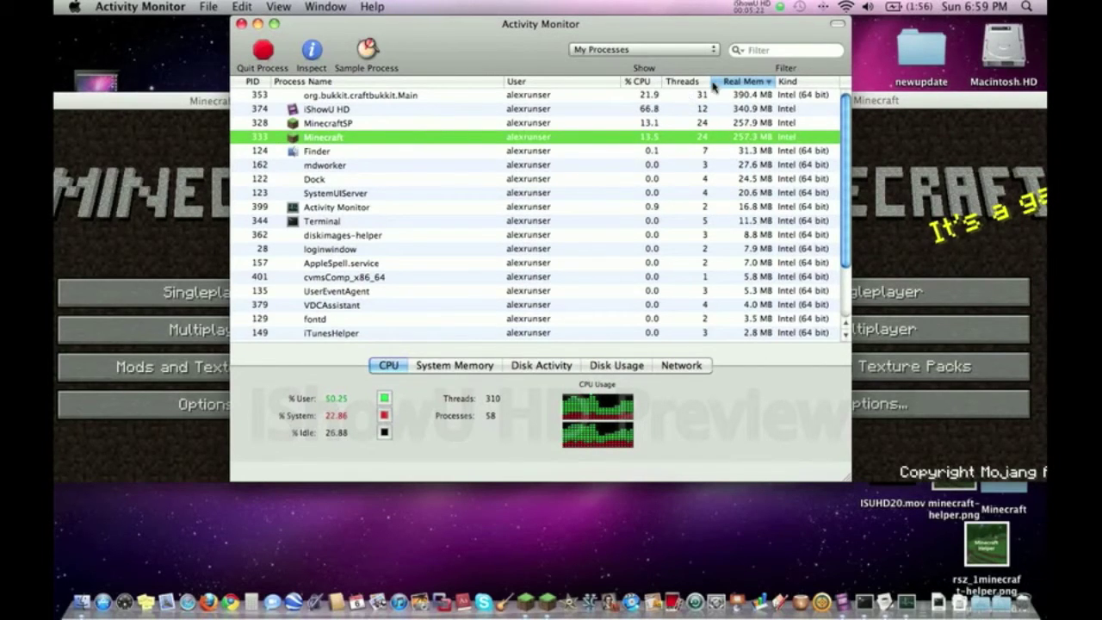
pyautogui.click(640, 81)
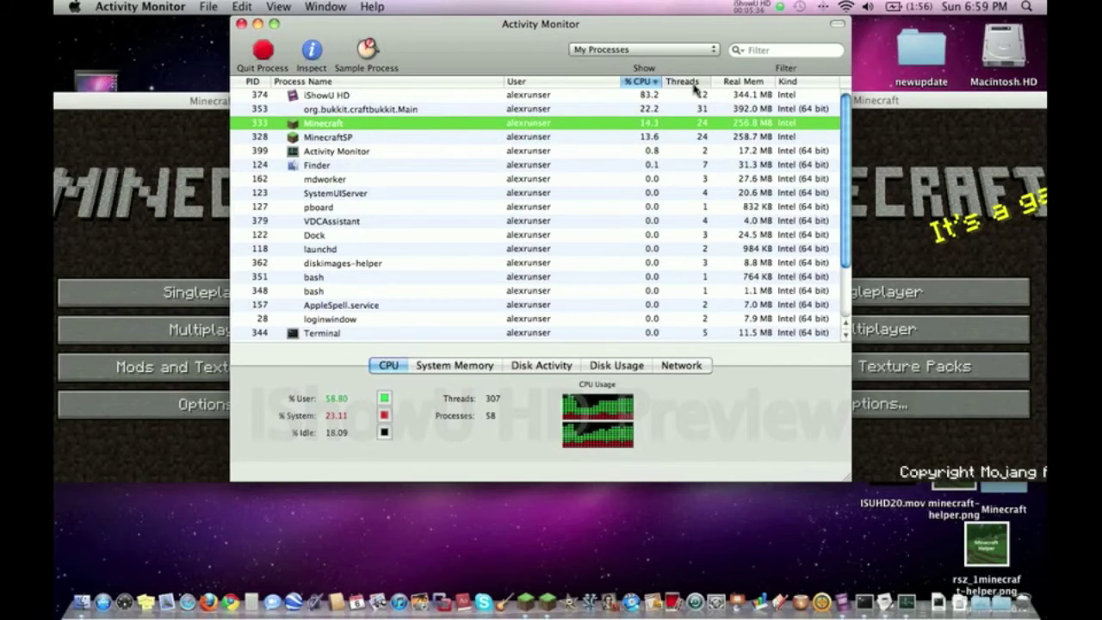
pyautogui.click(689, 82)
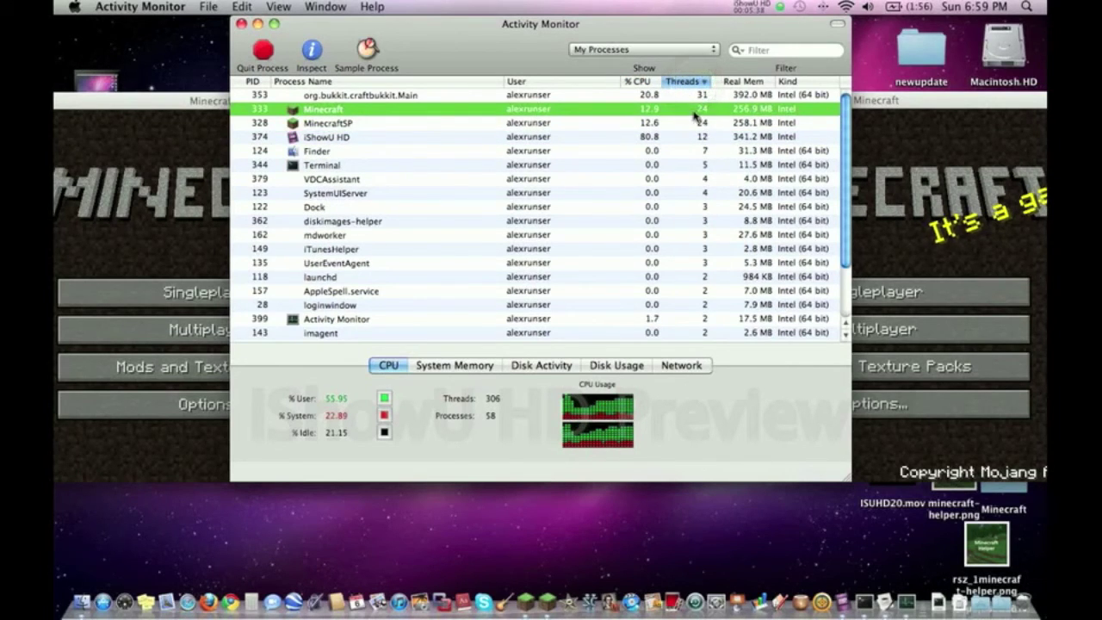
pyautogui.click(739, 82)
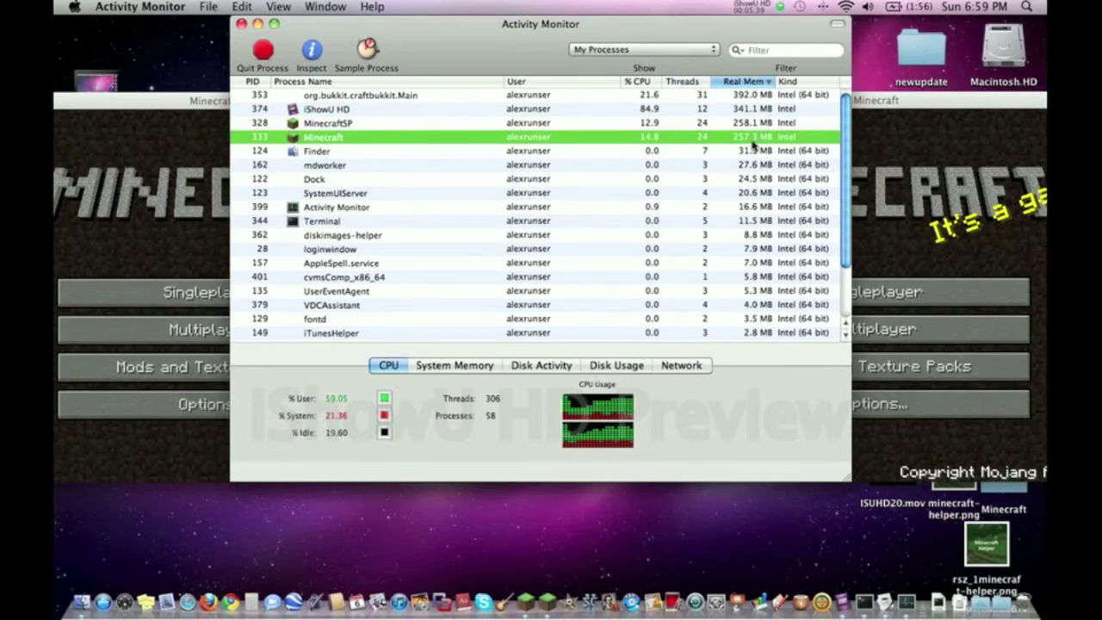
pyautogui.click(754, 145)
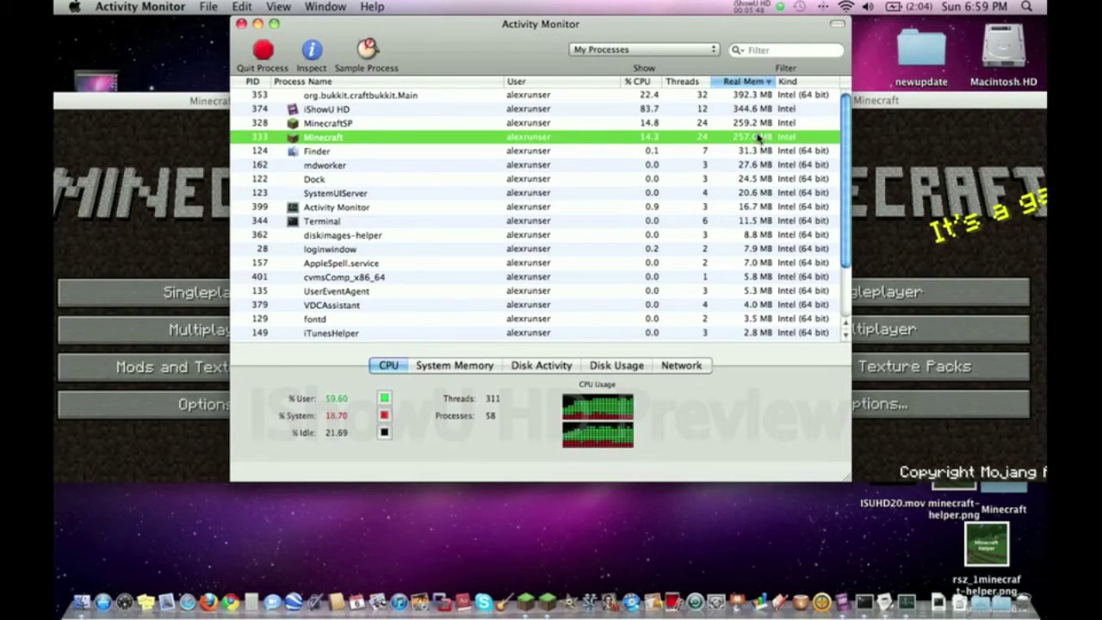
pyautogui.click(191, 188)
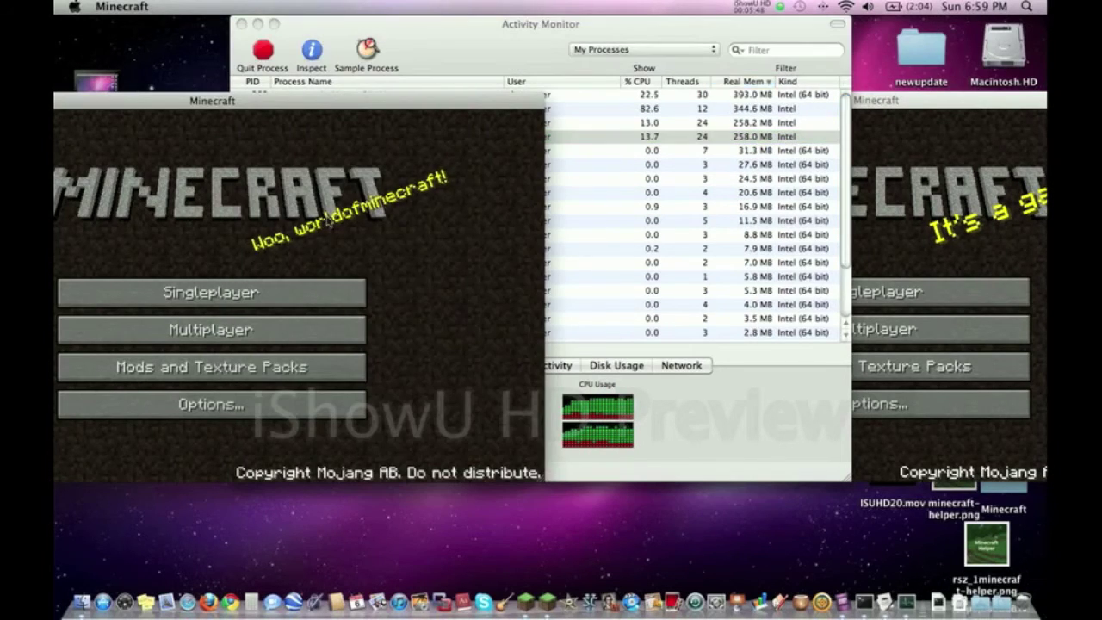
# Step: Check the Minecraft process in Activity Monitor, then open the left game's Multiplayer screen at 10.0.1.2
pyautogui.click(880, 180)
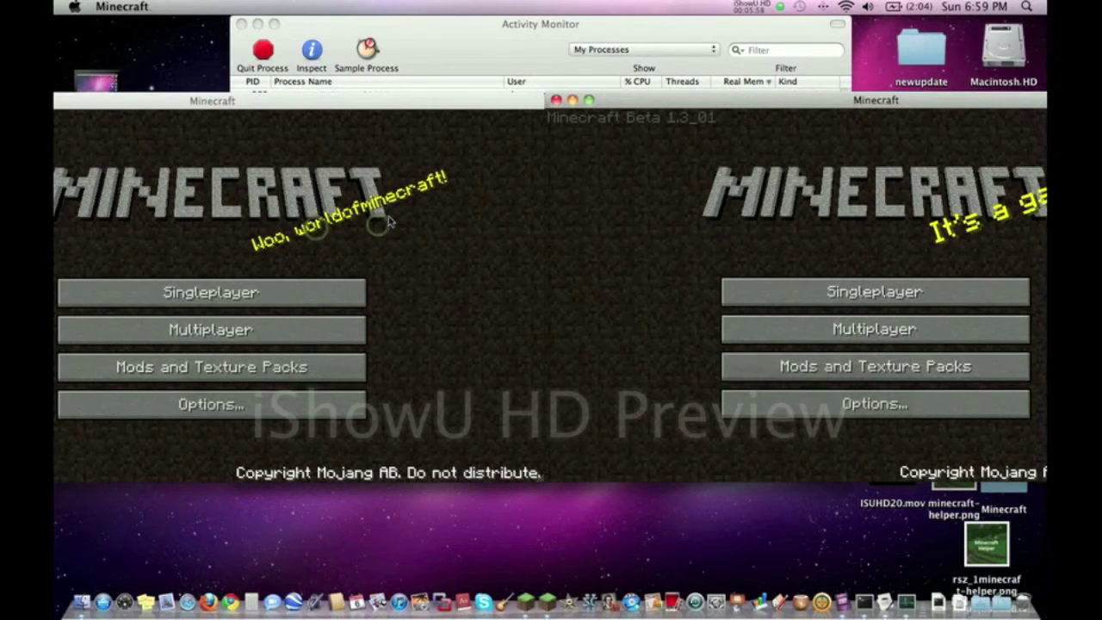
pyautogui.click(342, 226)
pyautogui.click(574, 66)
pyautogui.click(543, 137)
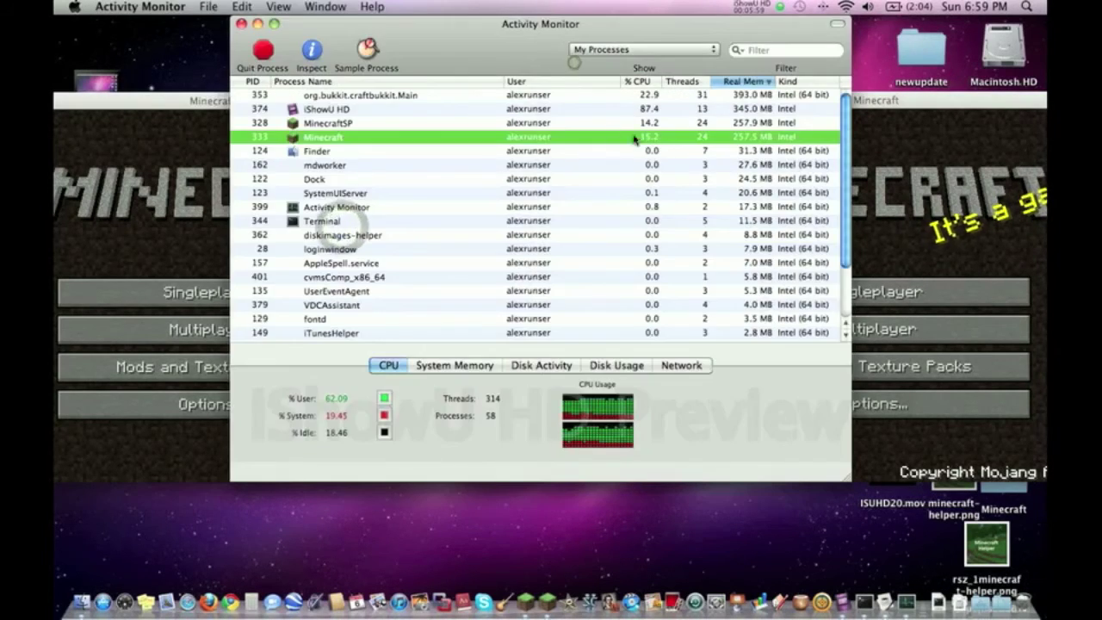
pyautogui.click(220, 224)
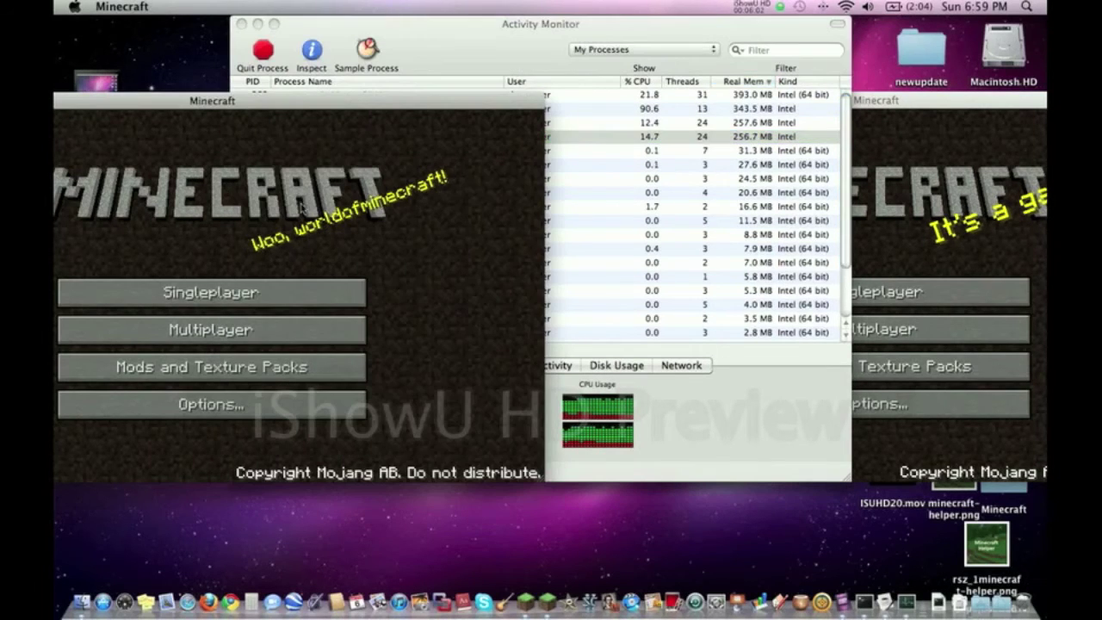
pyautogui.click(274, 329)
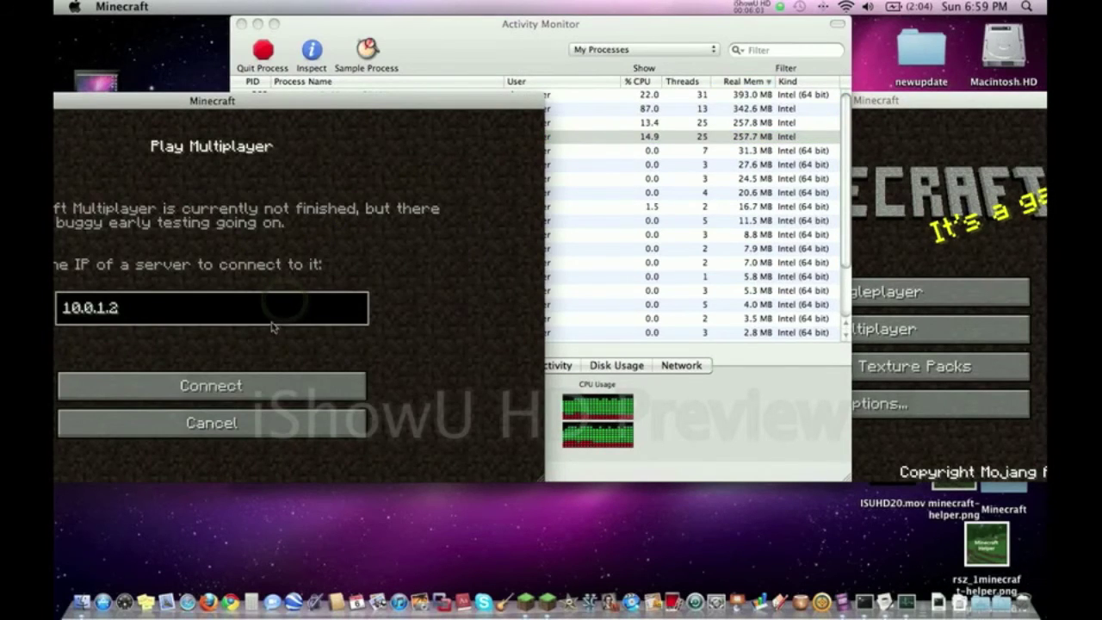
pyautogui.click(251, 358)
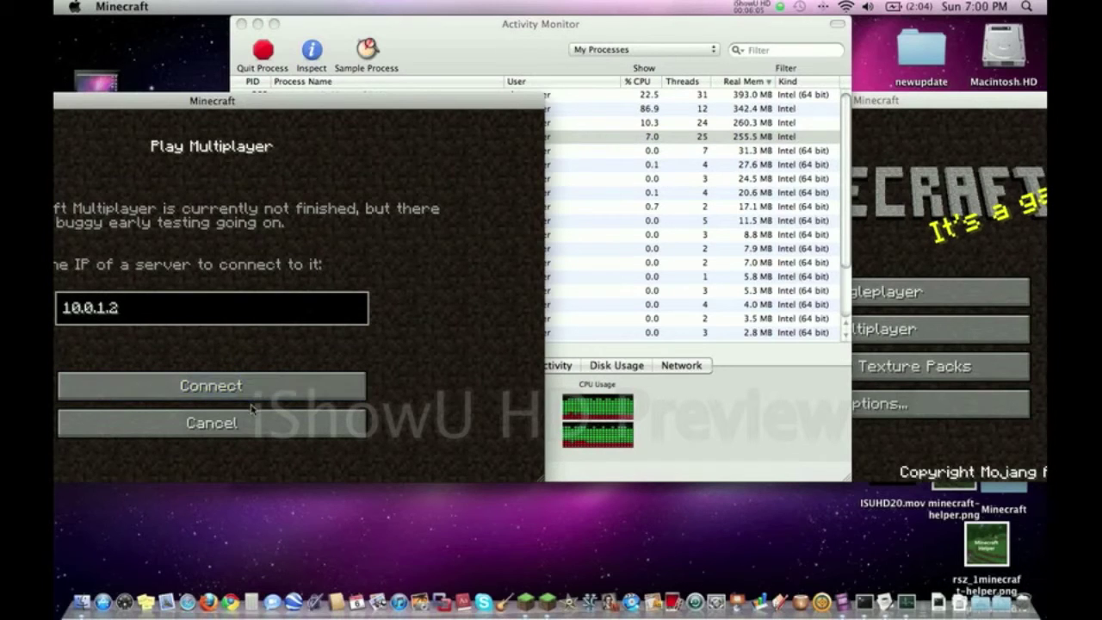
pyautogui.click(864, 140)
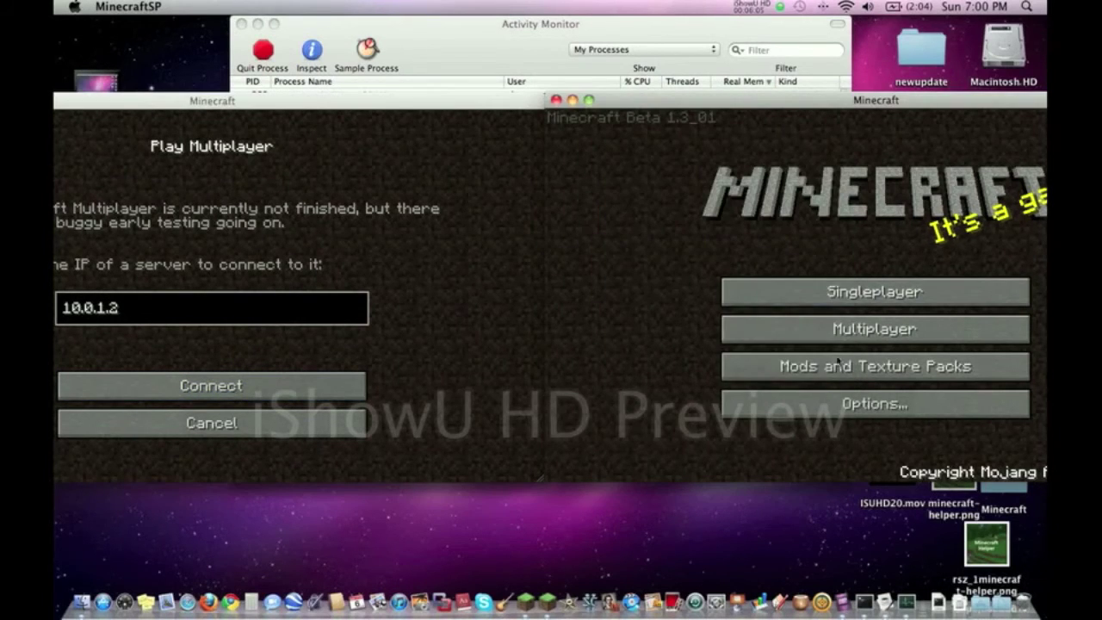
# Step: Relaunch MinecraftSP under a changed username, move its window right, and open Multiplayer
pyautogui.click(557, 101)
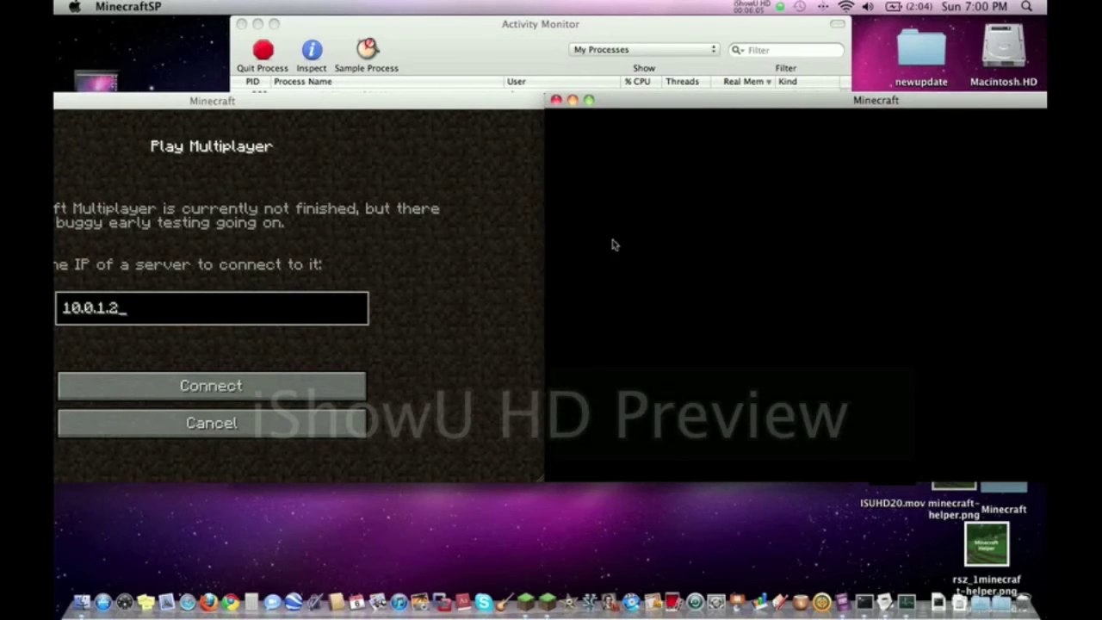
pyautogui.click(545, 603)
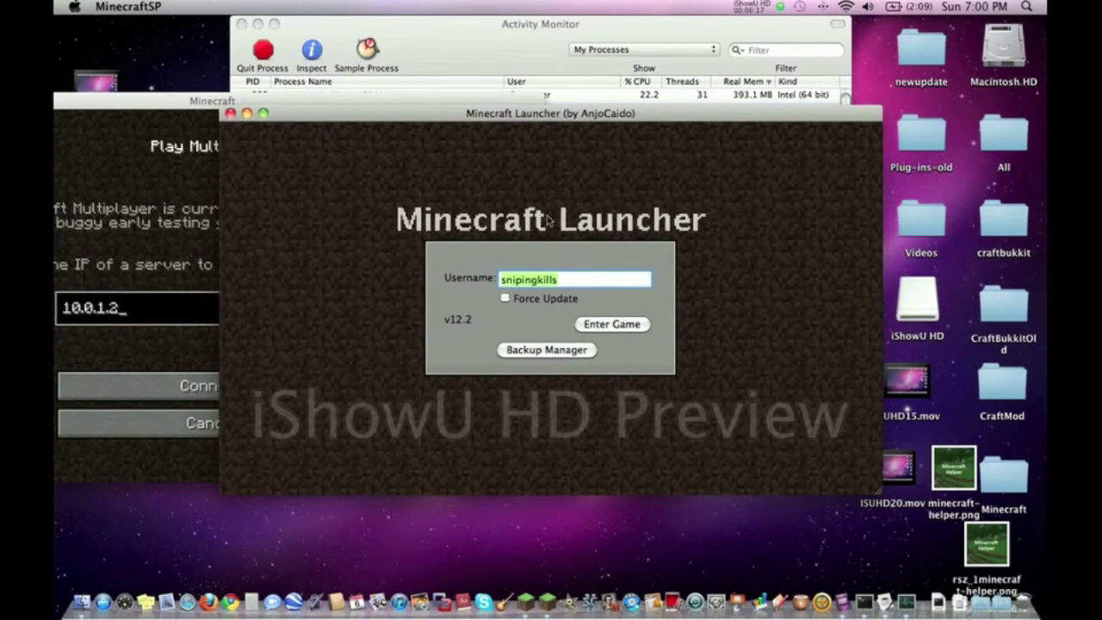
pyautogui.write('k')
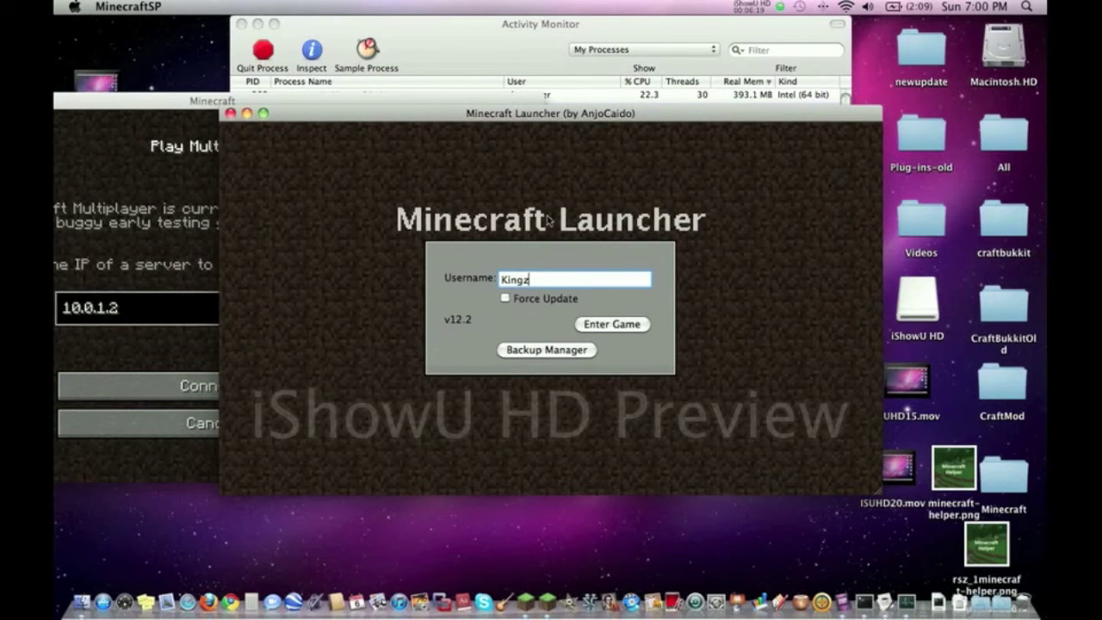
pyautogui.click(620, 324)
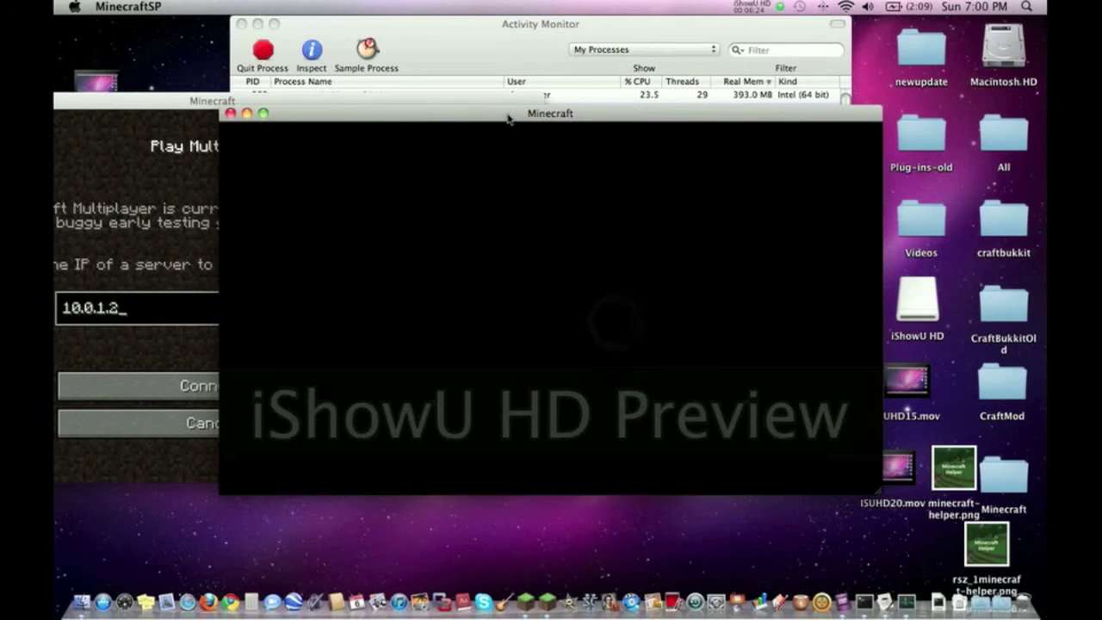
pyautogui.moveTo(508, 119); pyautogui.dragTo(831, 107)
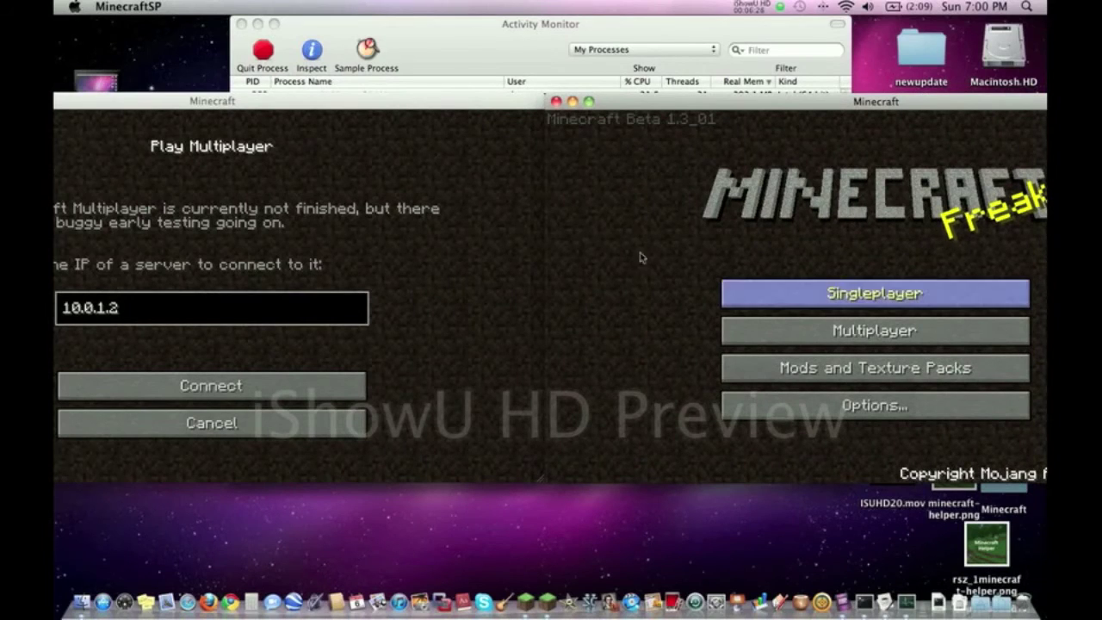
pyautogui.click(801, 330)
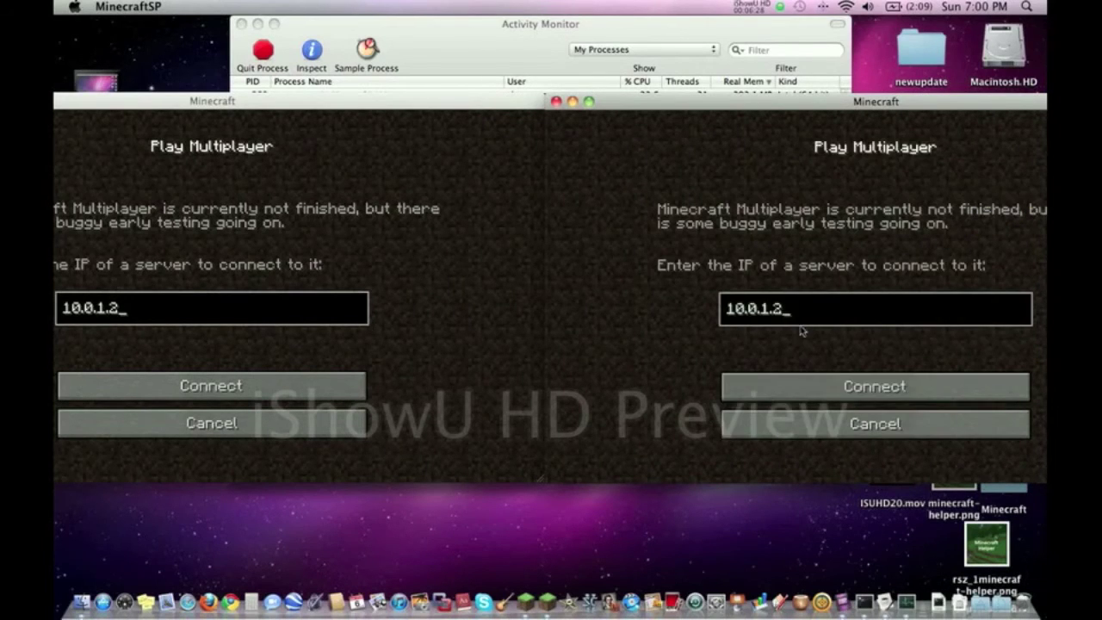
# Step: Connect the right game to 10.0.1.2, pause the left game, and bring Activity Monitor forward
pyautogui.click(791, 389)
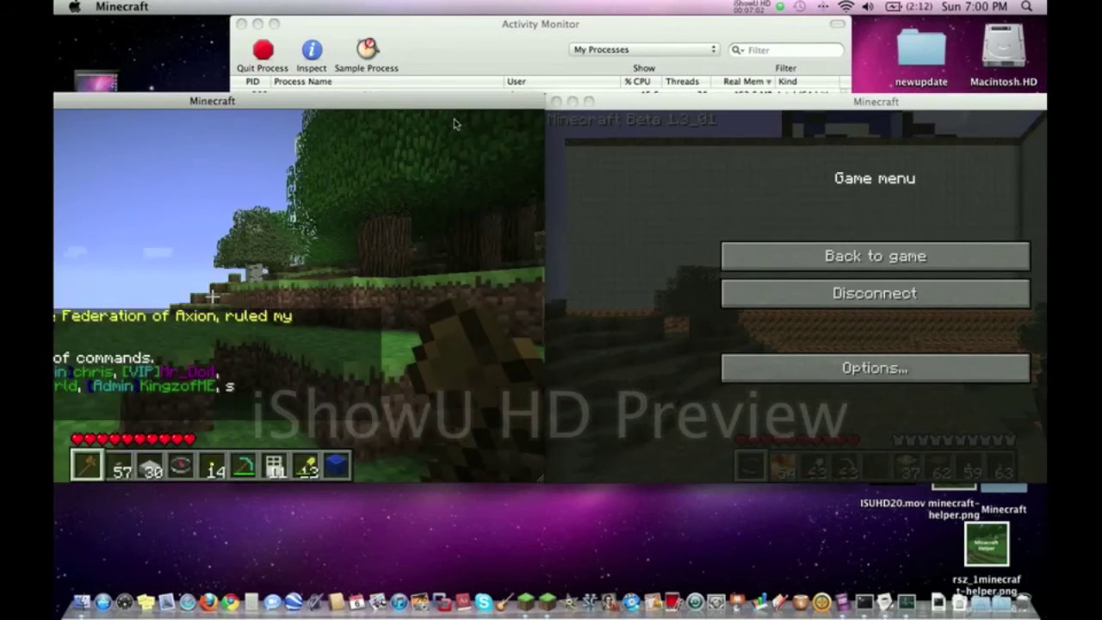
pyautogui.press('Escape')
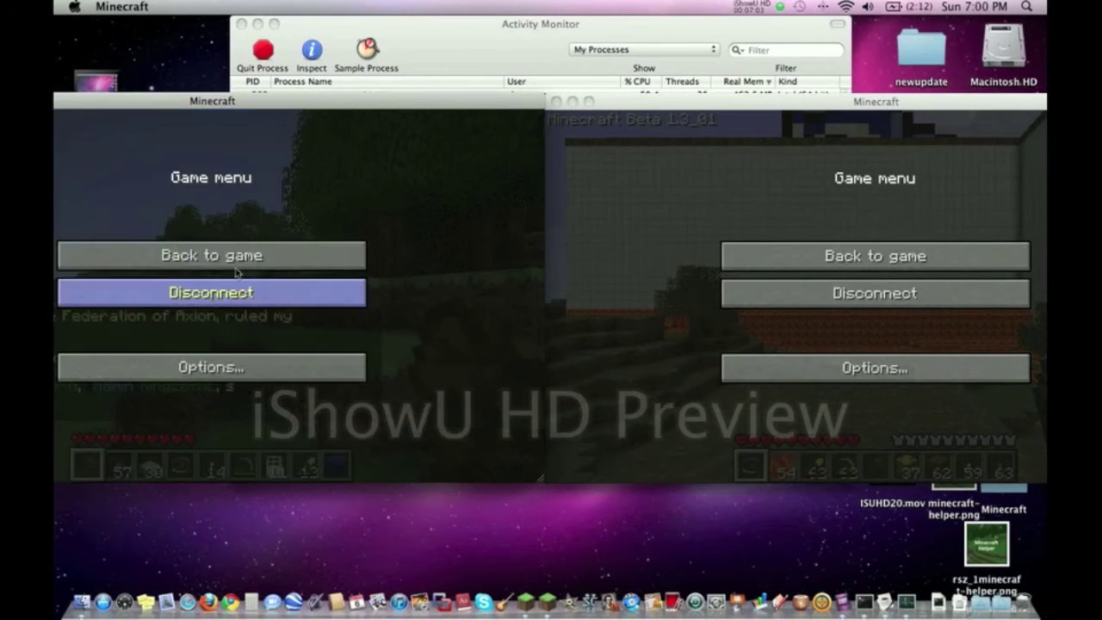
pyautogui.click(452, 52)
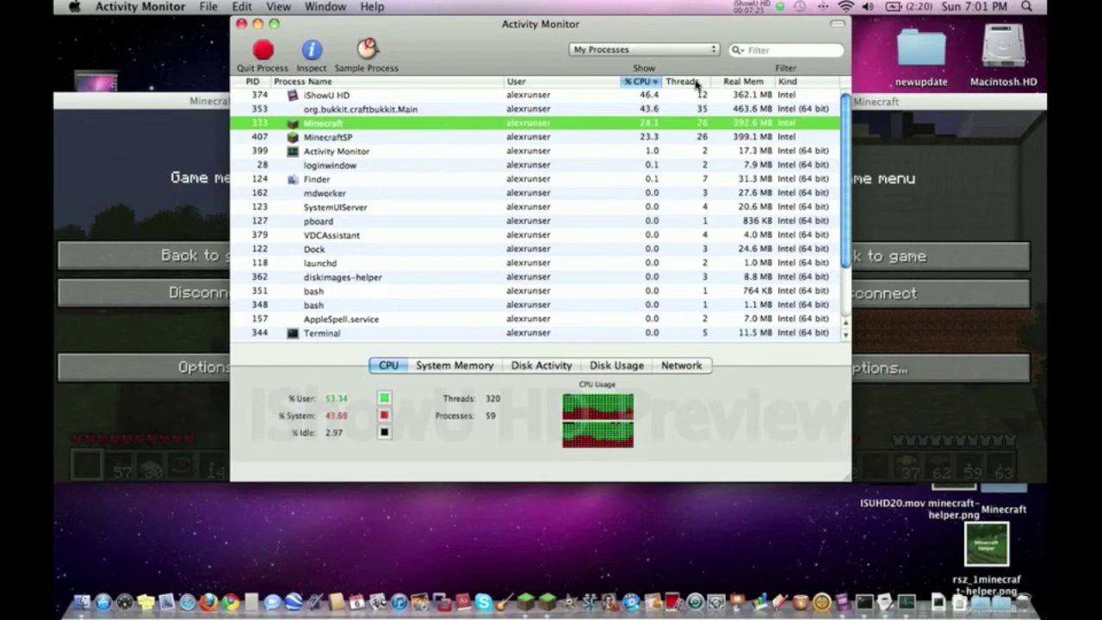
# Step: Sort by Threads then Real Mem, select MinecraftSP, view System Memory and CPU, then quit
pyautogui.click(685, 81)
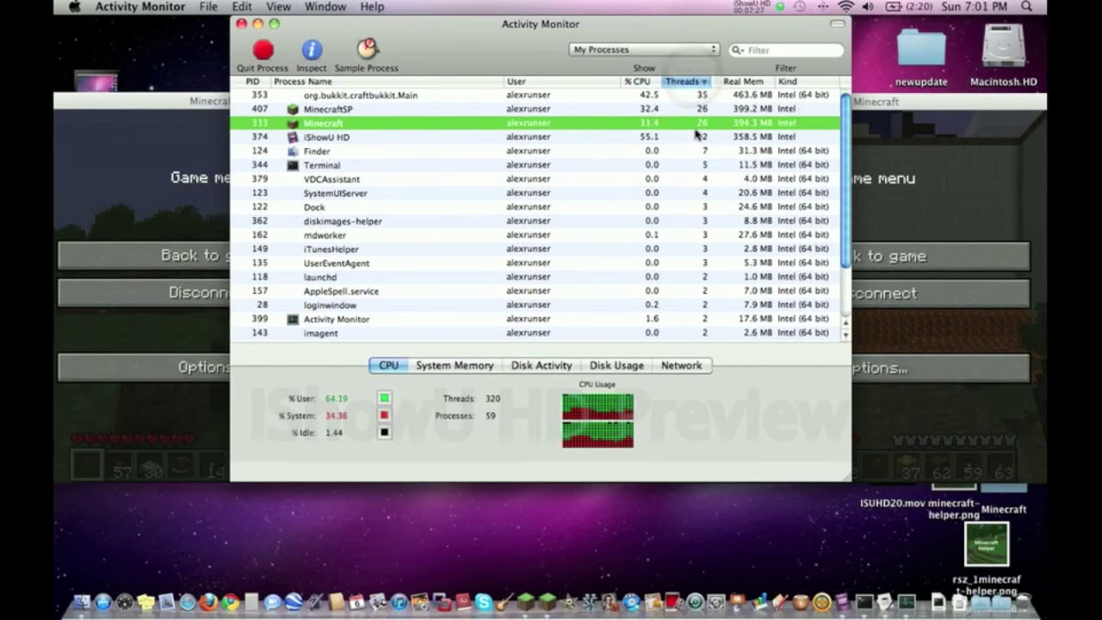
pyautogui.click(732, 81)
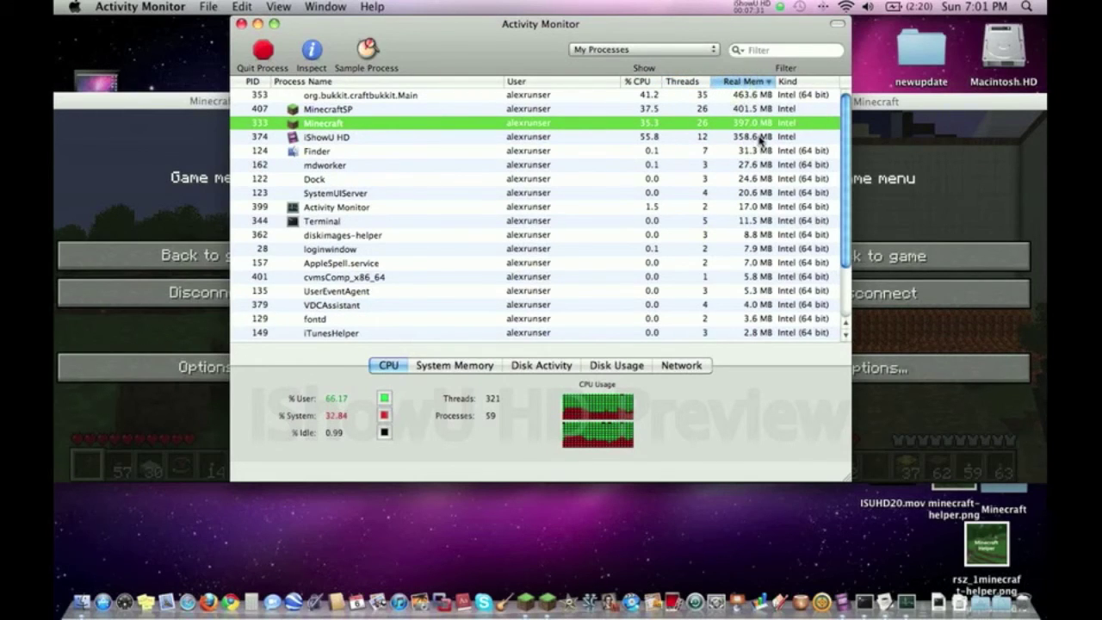
pyautogui.click(761, 109)
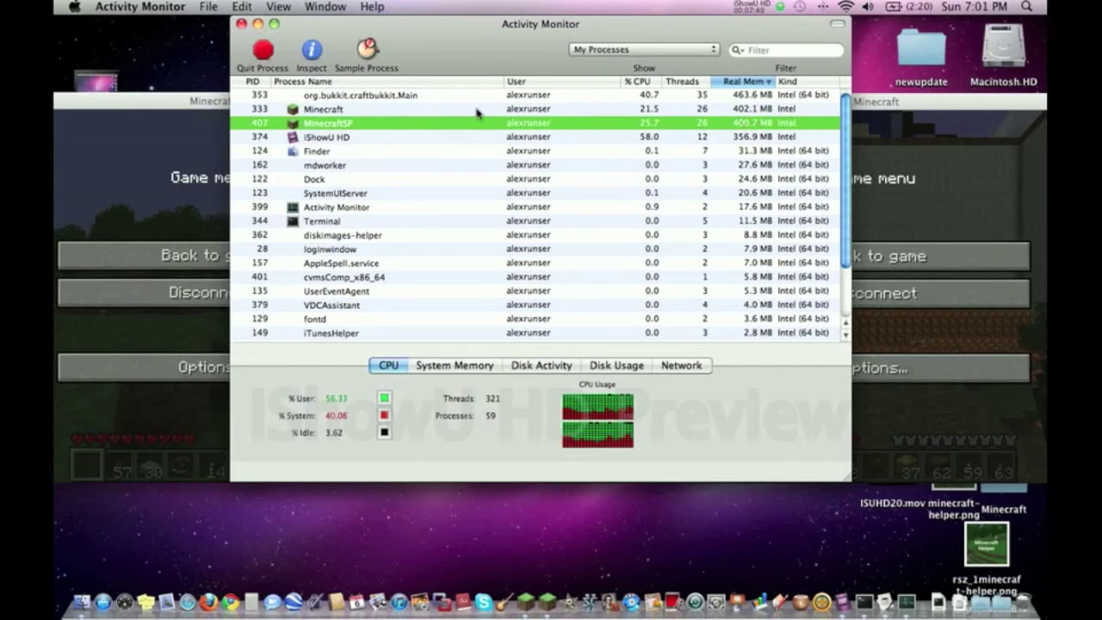
pyautogui.moveTo(472, 34); pyautogui.dragTo(471, 47)
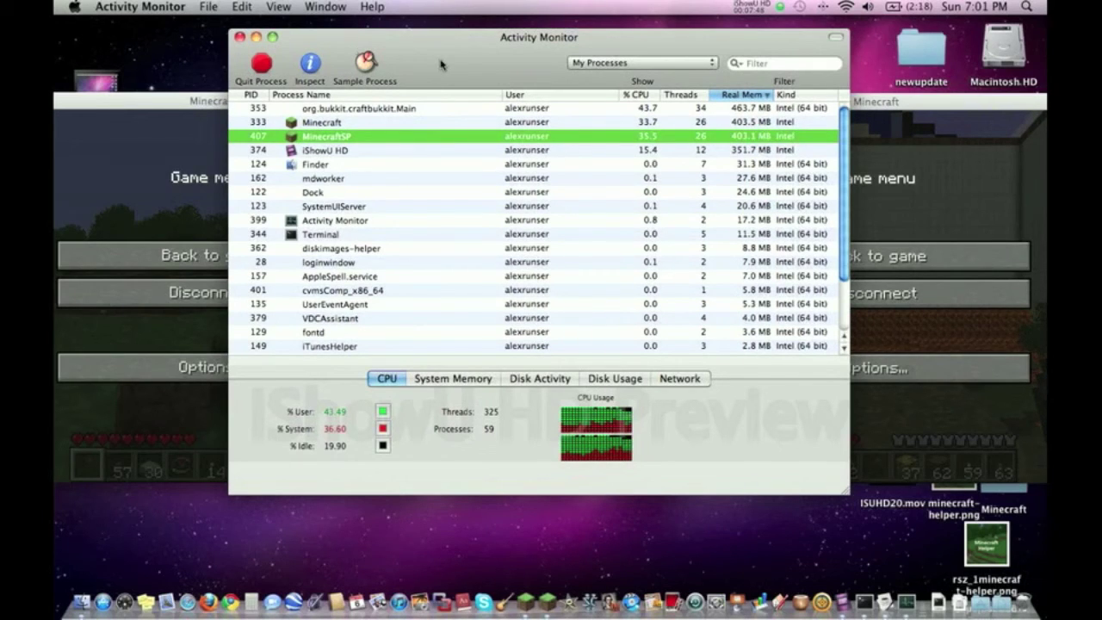
pyautogui.click(445, 379)
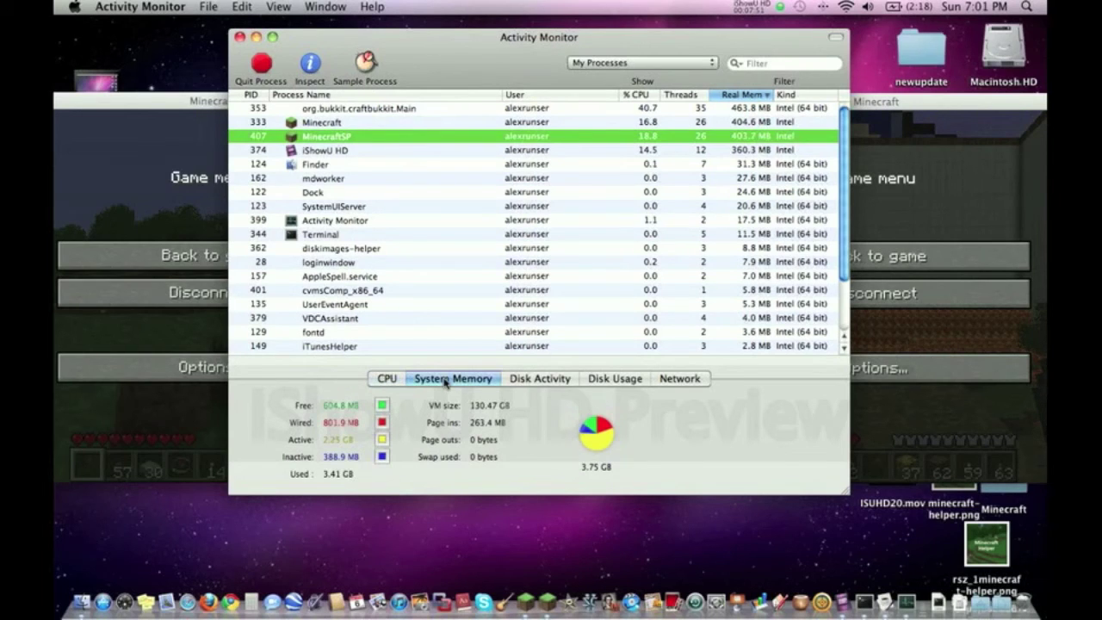
pyautogui.click(422, 378)
pyautogui.click(387, 378)
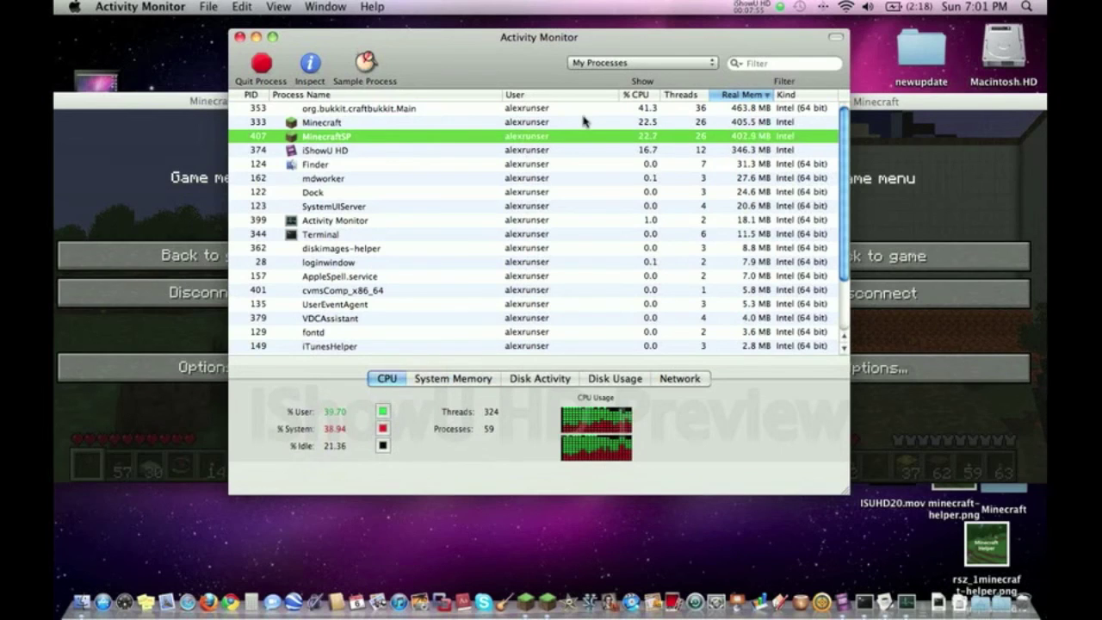
pyautogui.press('super+q')
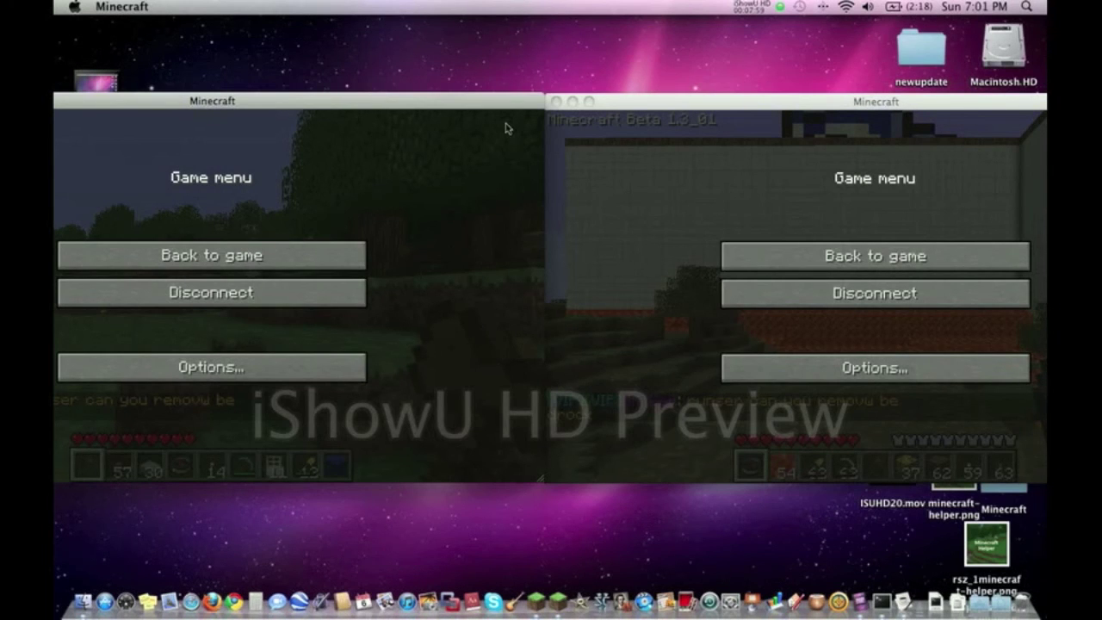
# Step: Disconnect the right-hand MinecraftSP game from the server through its Game menu
pyautogui.click(824, 296)
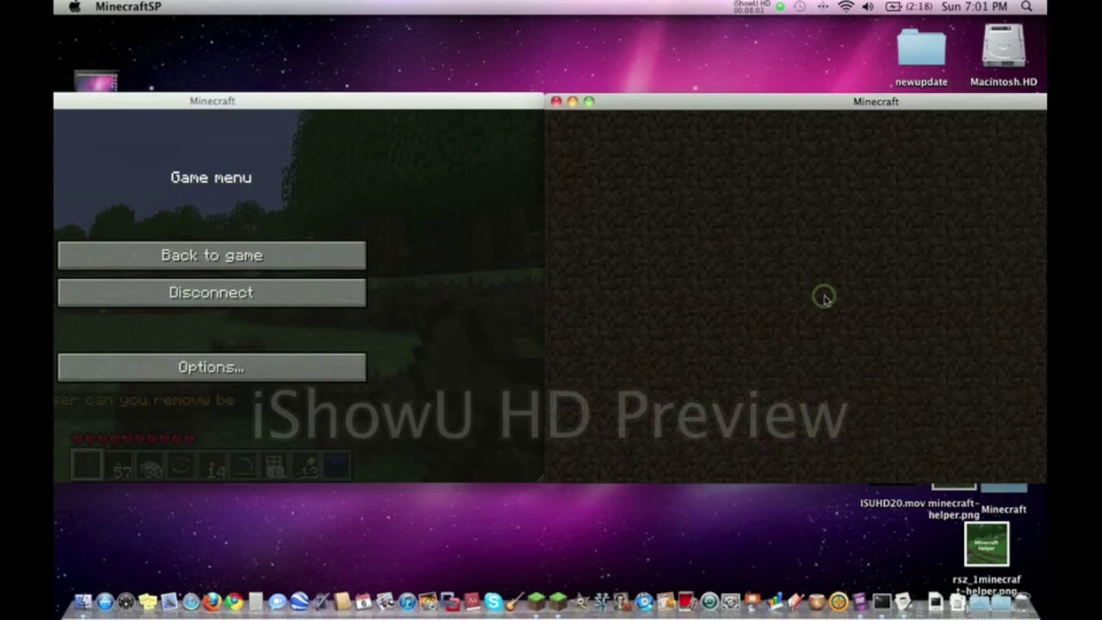